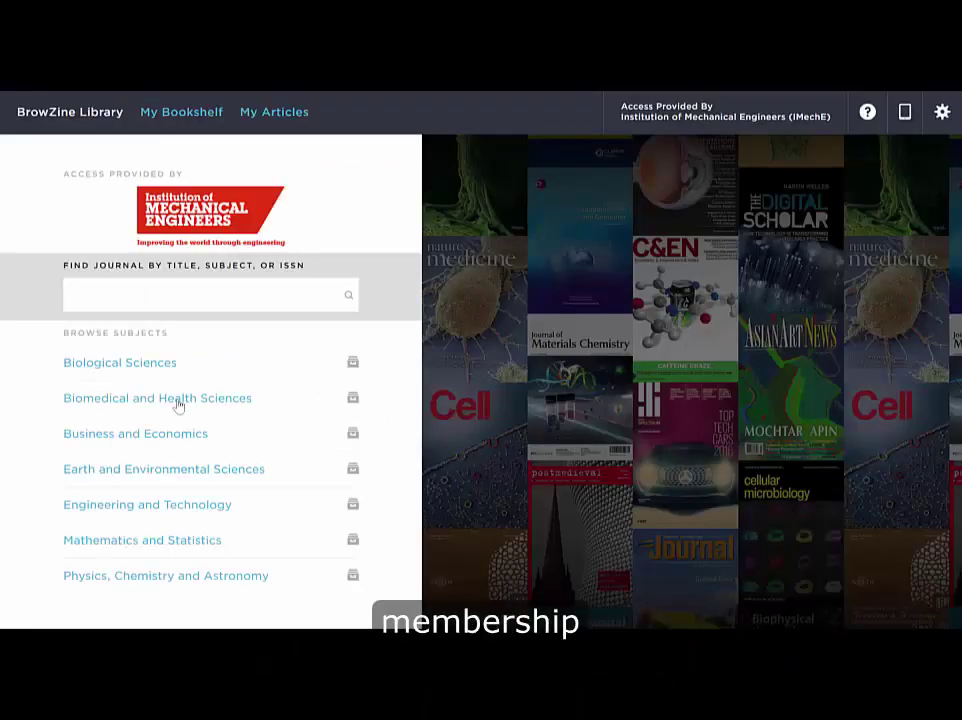
Browse Engineering and Technology > Mechanical Engineering > Energy Engineering and open Journal of Energy Engineering.
click(189, 511)
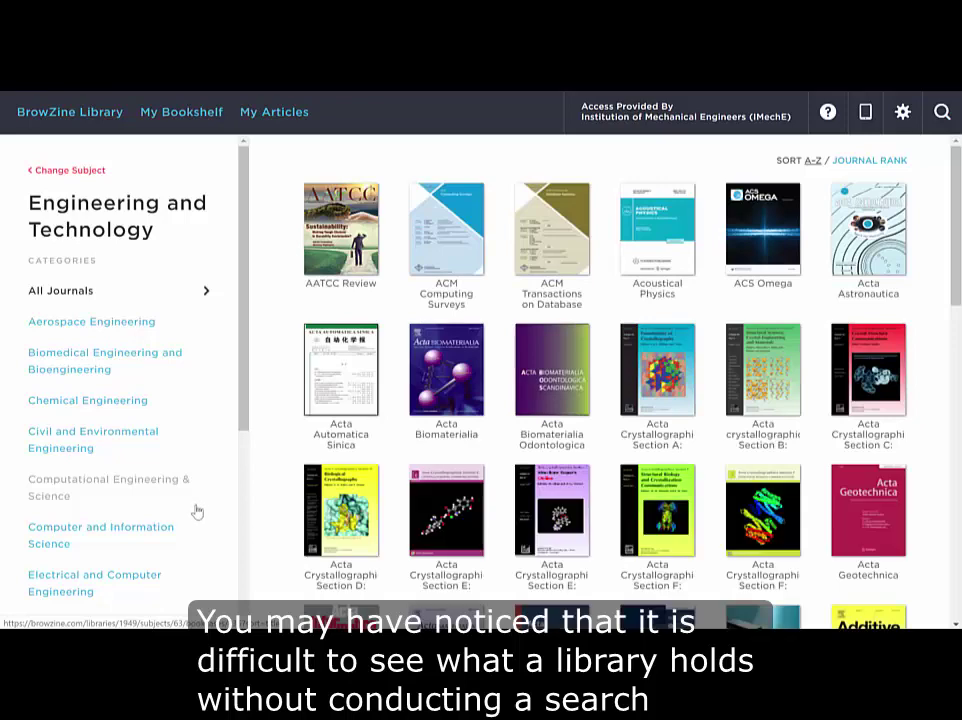
scroll(167, 417, down, 3)
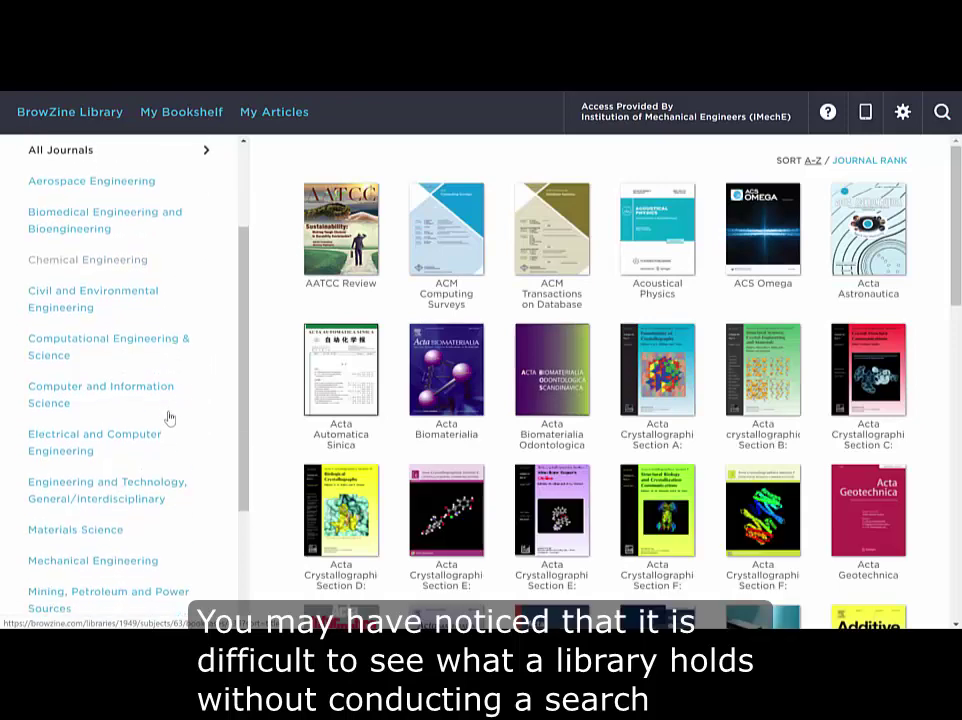
scroll(168, 417, down, 3)
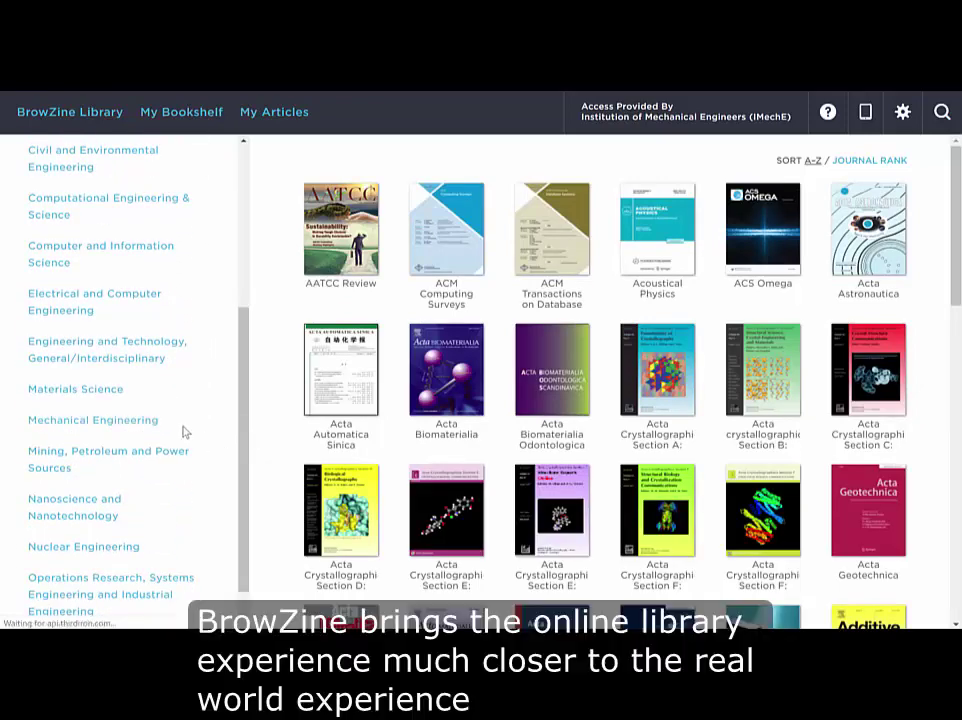
click(120, 420)
scroll(427, 356, down, 4)
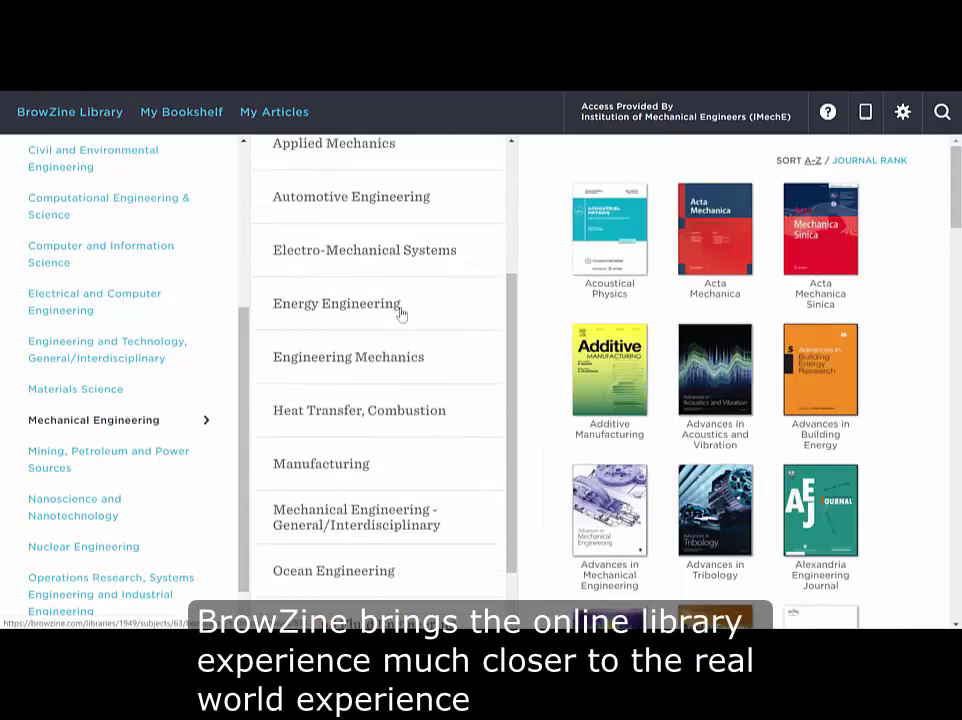
click(400, 314)
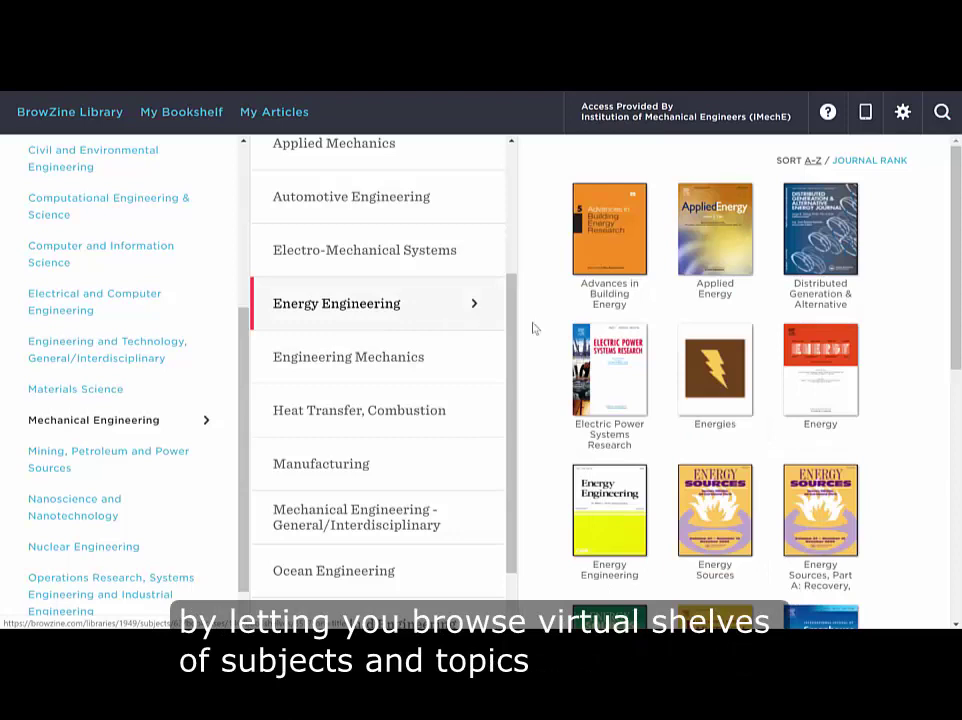
scroll(910, 382, down, 5)
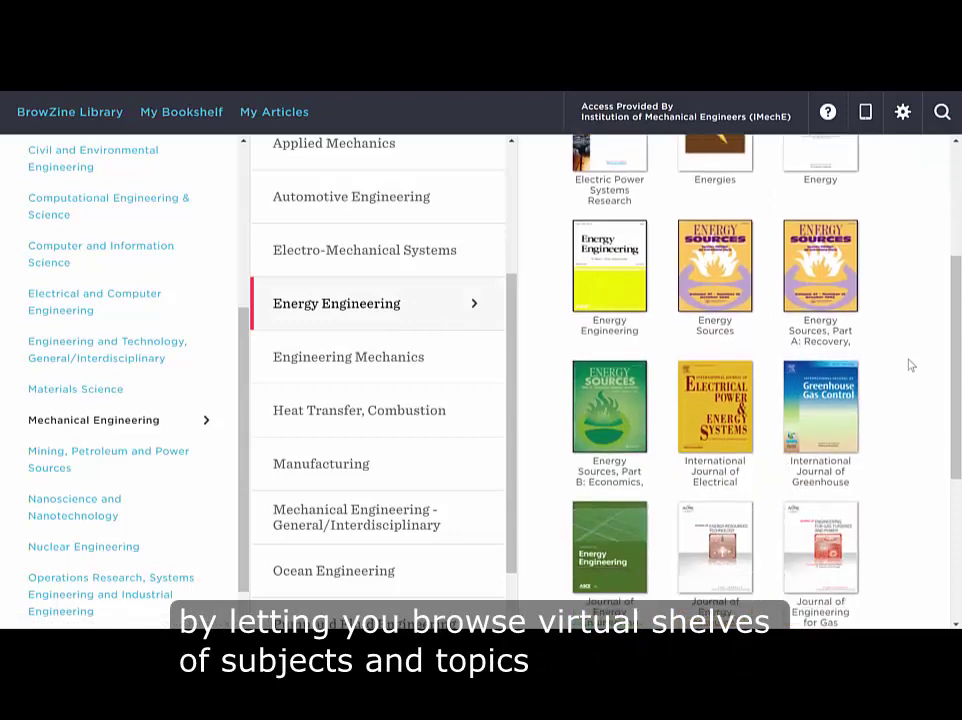
scroll(910, 365, down, 3)
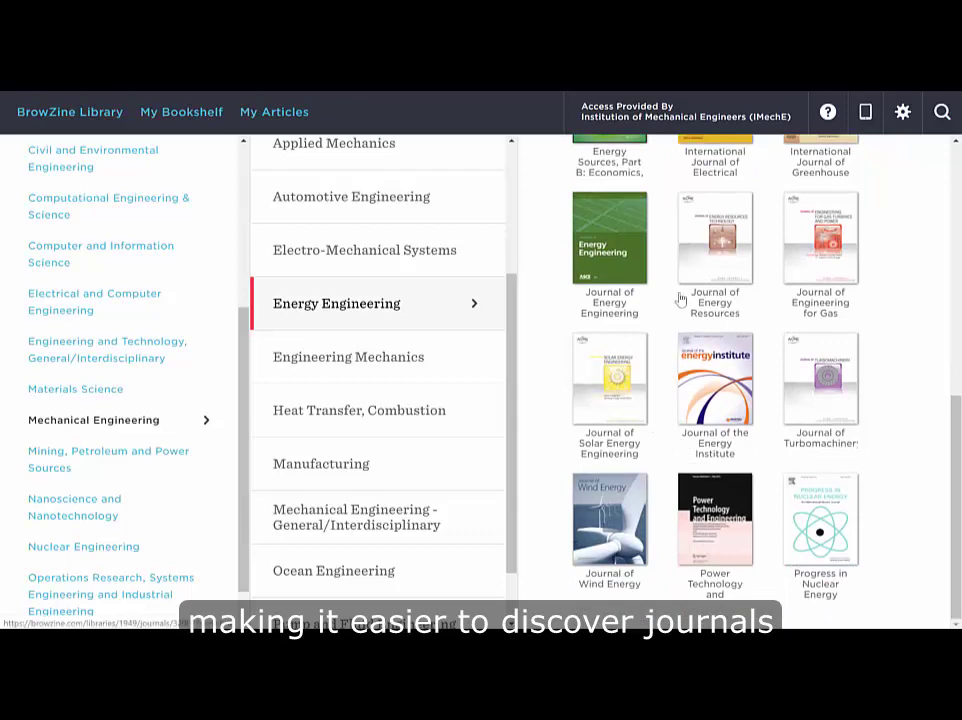
click(619, 306)
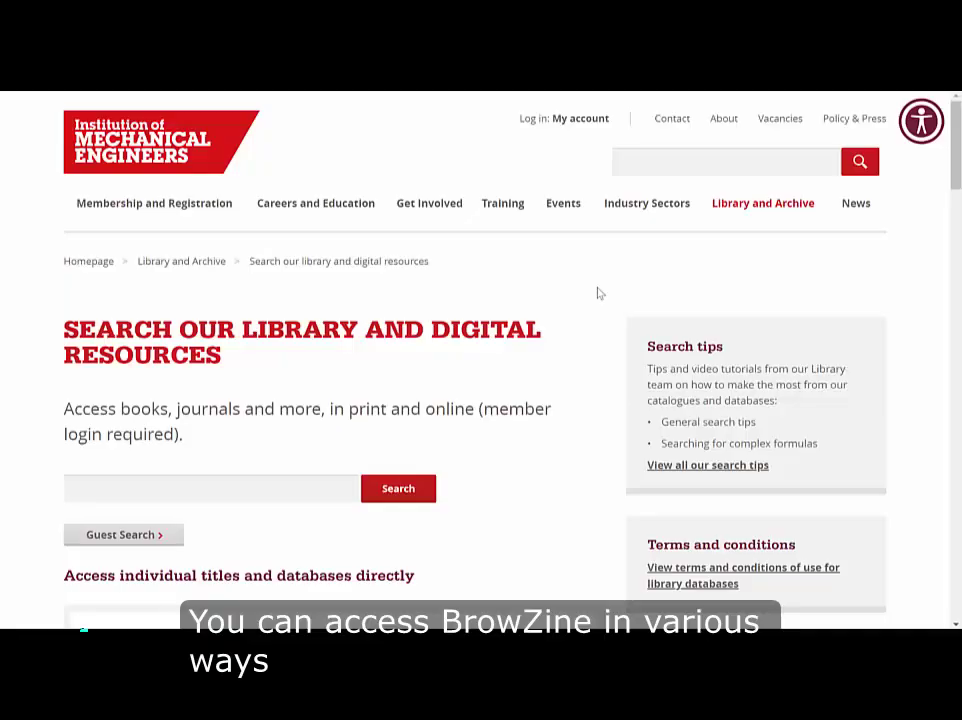
Scroll the IMechE library search page down to the A-Z online journals links.
scroll(598, 293, down, 6)
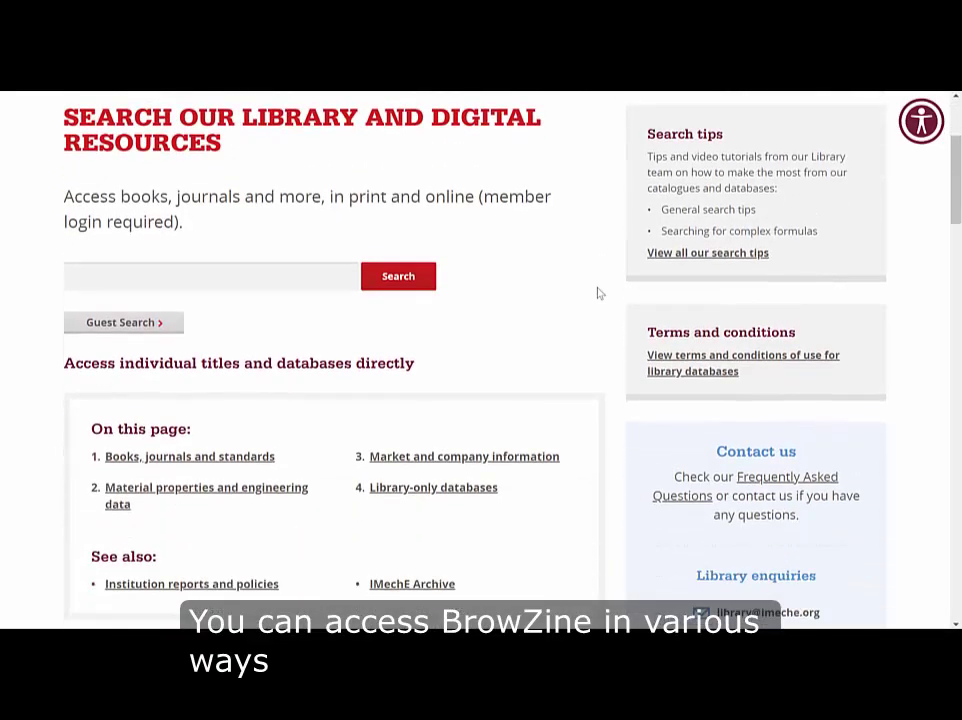
scroll(613, 296, down, 5)
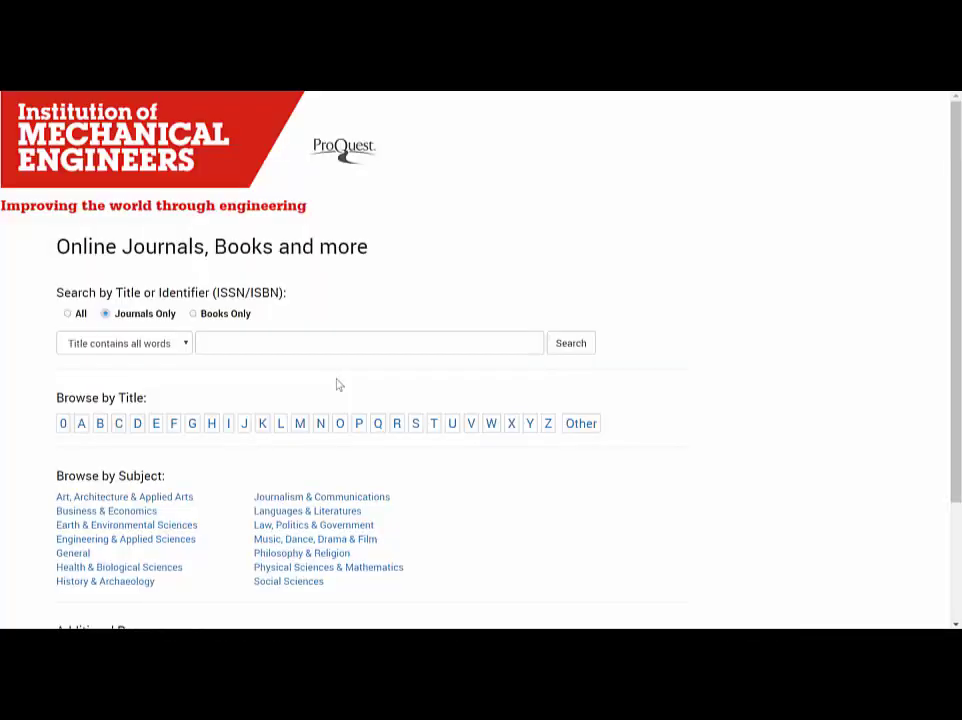
Search journal titles for 'fluid dynamics' and scroll through the 4 matching journals.
click(335, 346)
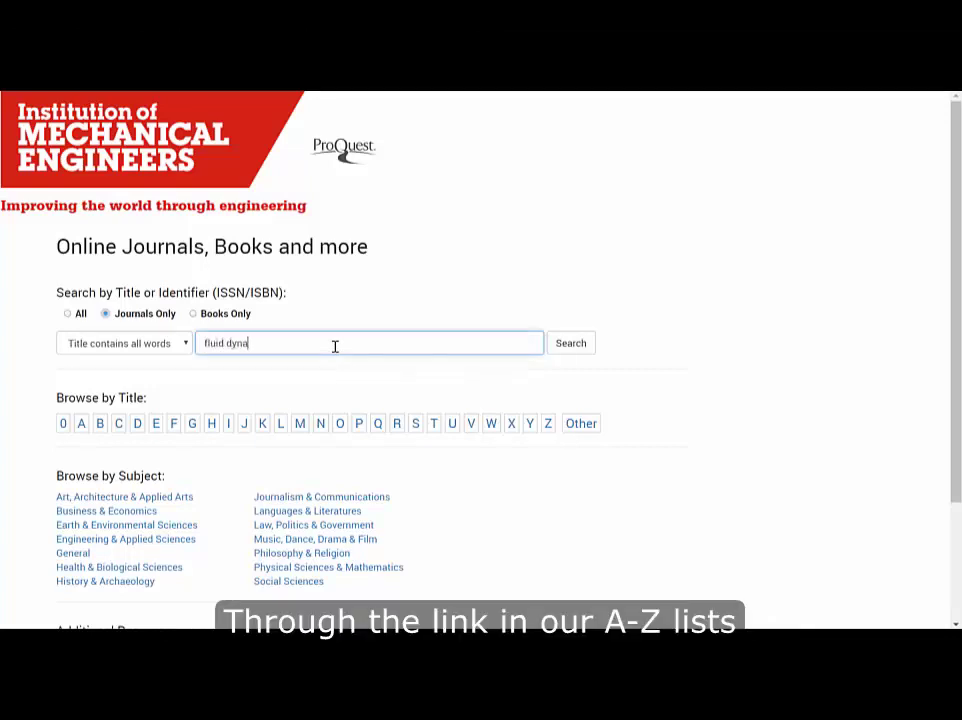
text(fluid dynamics)
key(Return)
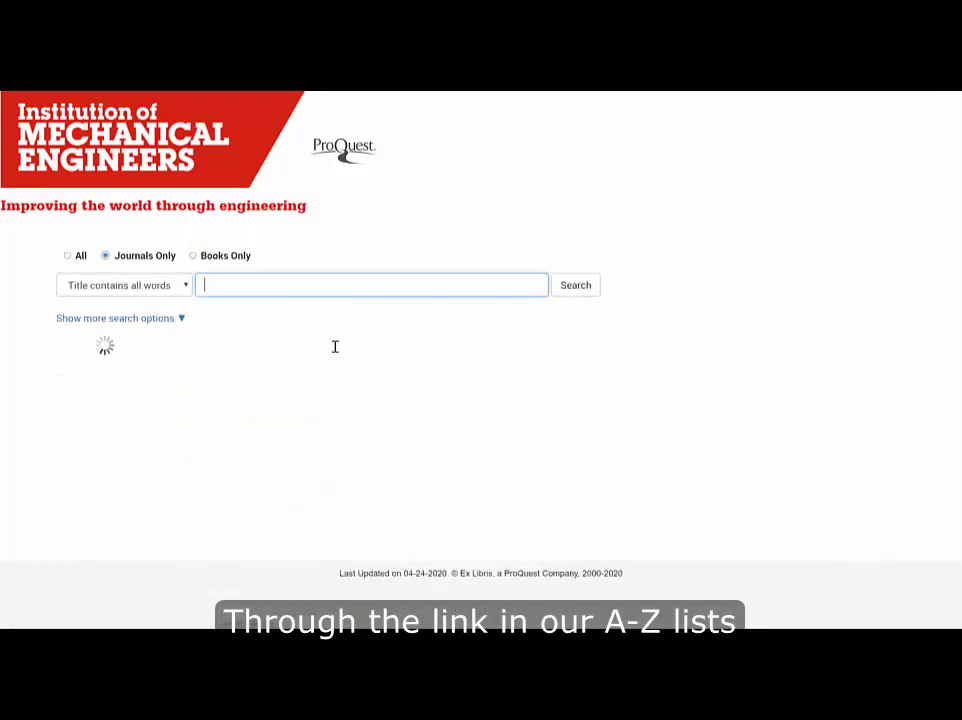
scroll(442, 367, down, 1)
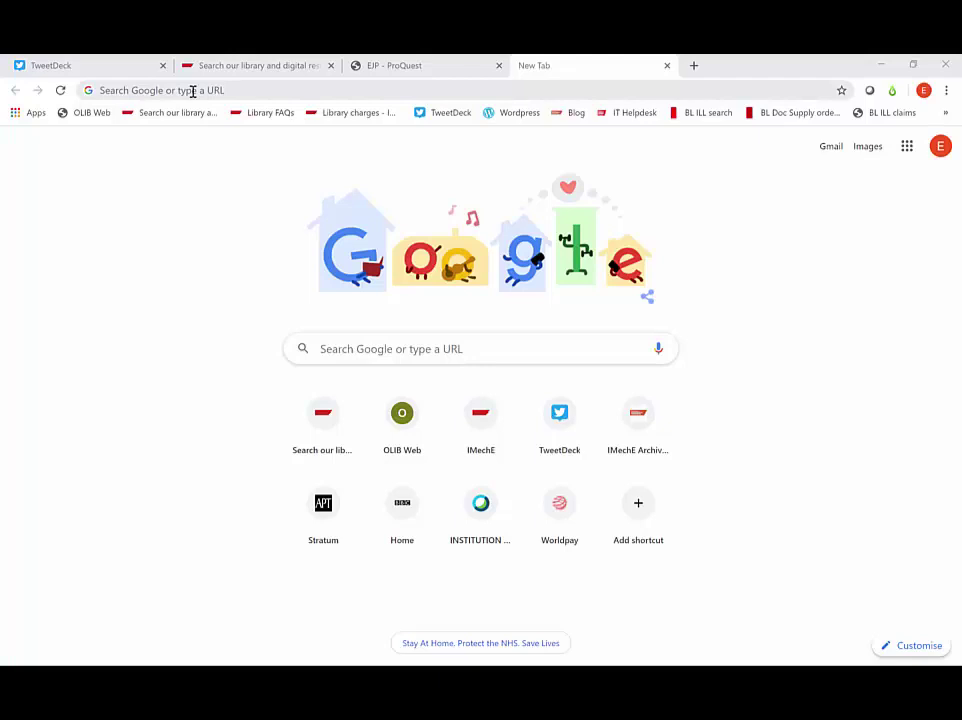
Go to browzine.com in the new browser tab.
click(193, 90)
text(browzine.com)
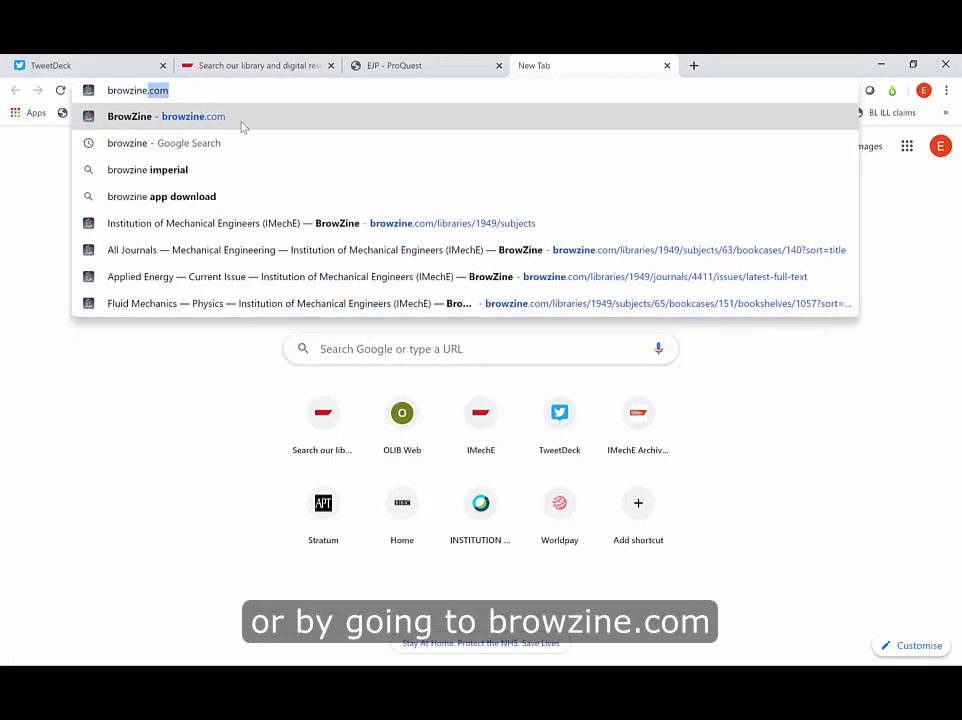
key(Return)
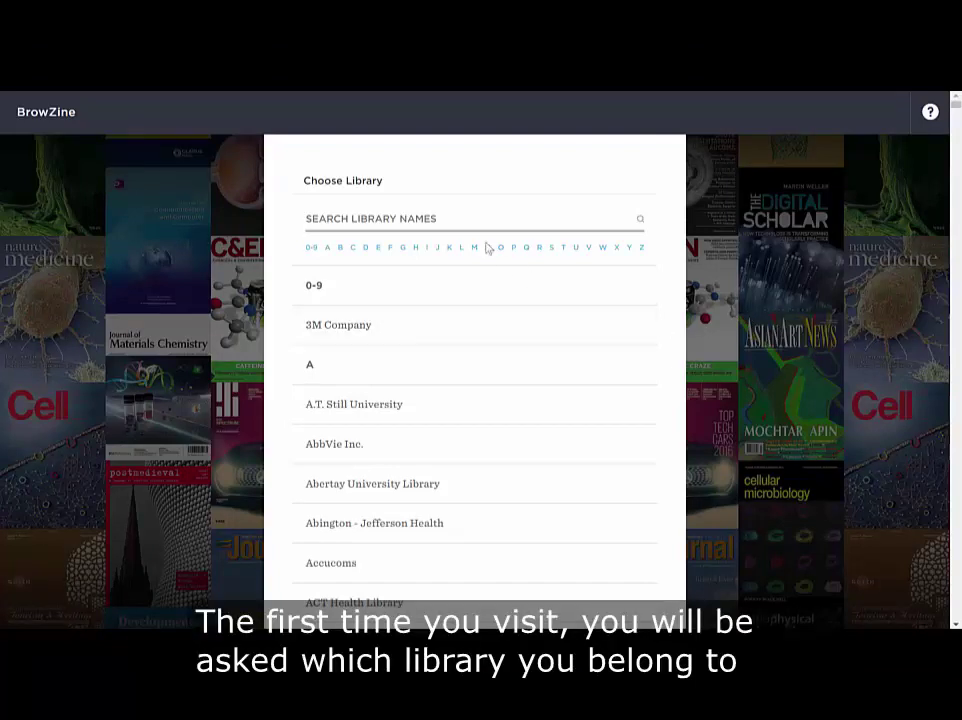
Search the library list for 'INSTITUTIO' and choose Institution of Mechanical Engineers (IMechE).
click(436, 215)
text(INS)
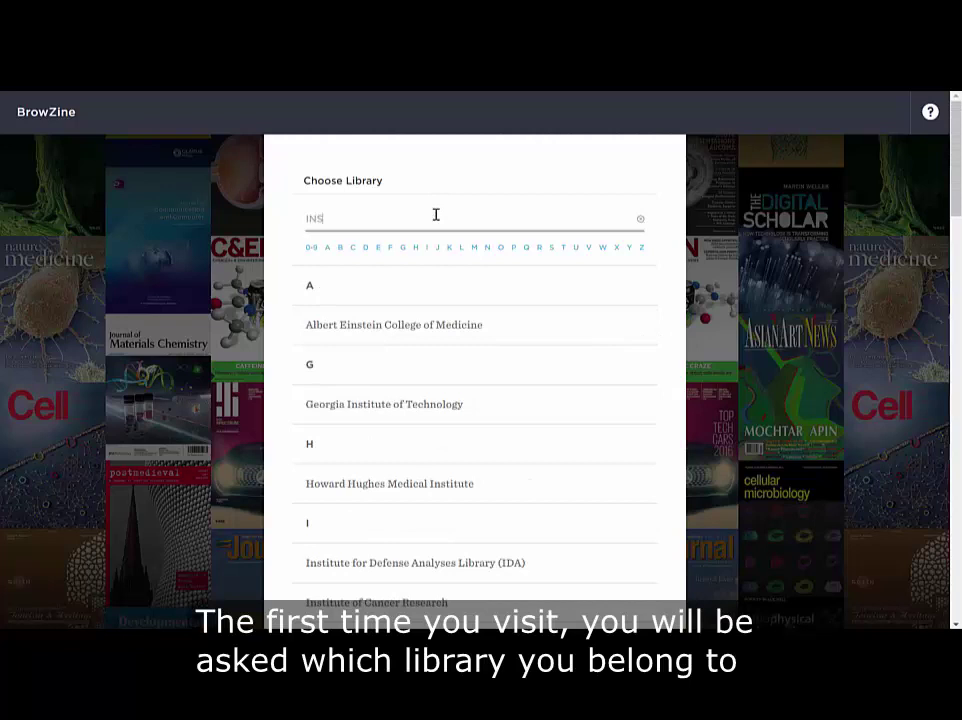
text(TIT)
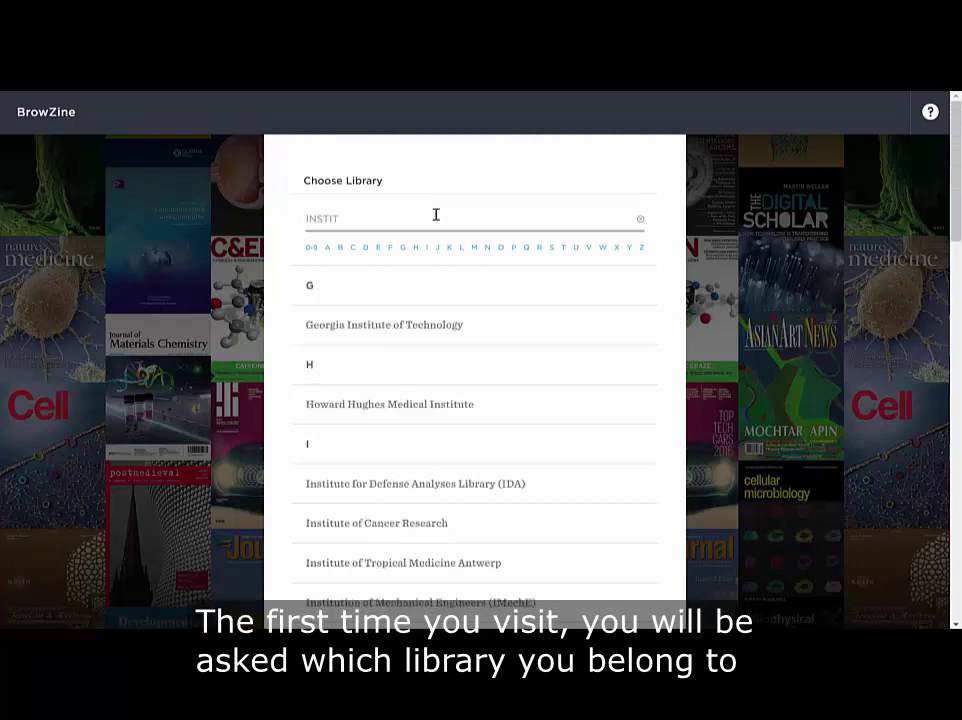
text(UTION)
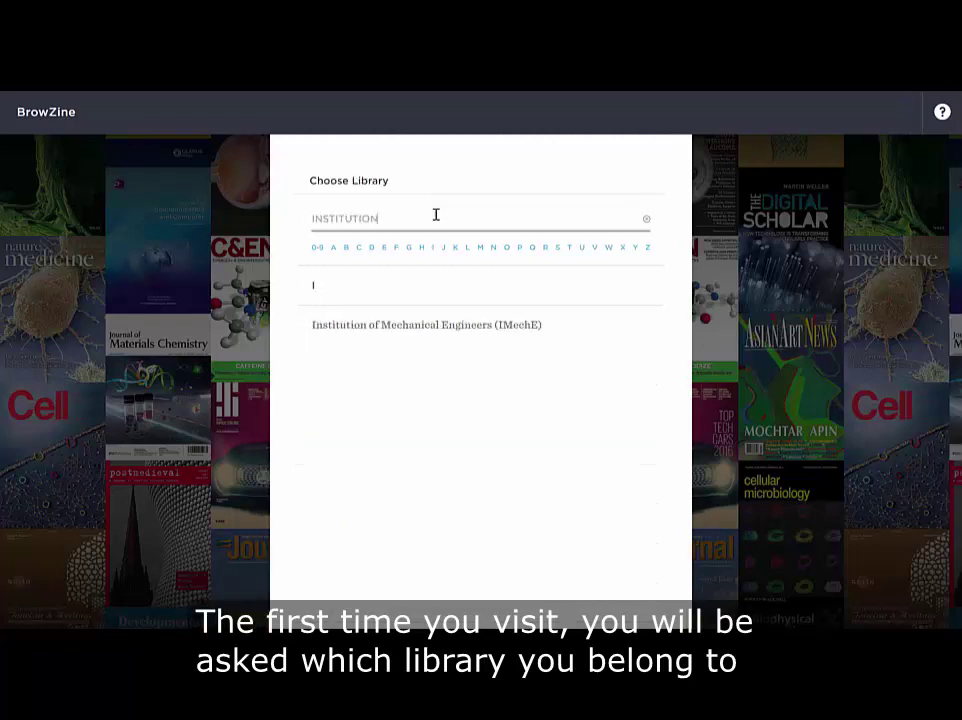
mouse_move(440, 326)
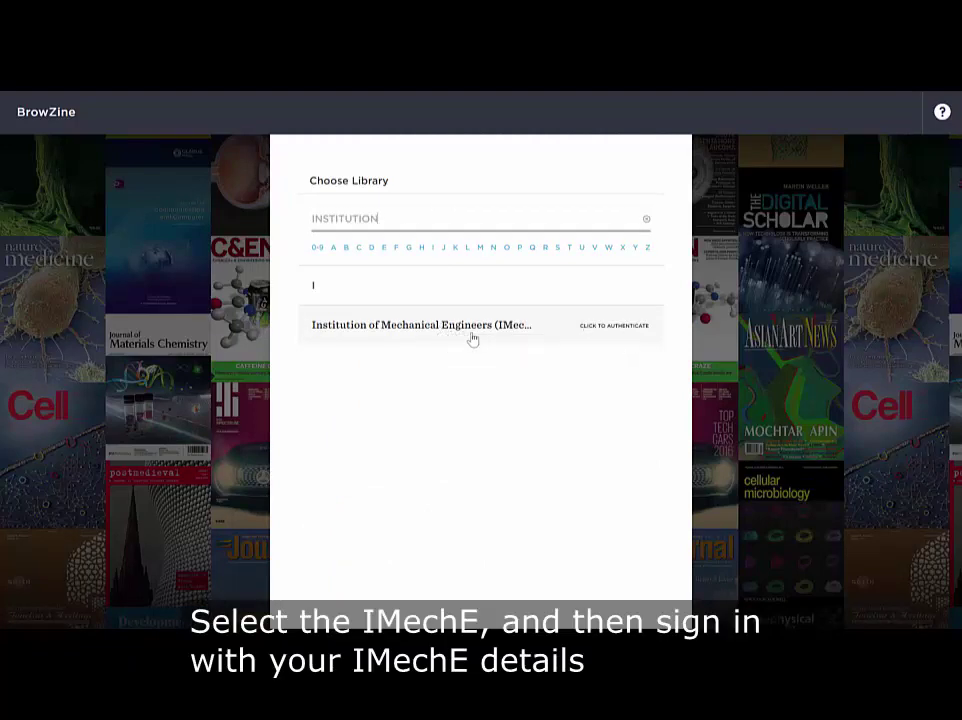
click(480, 340)
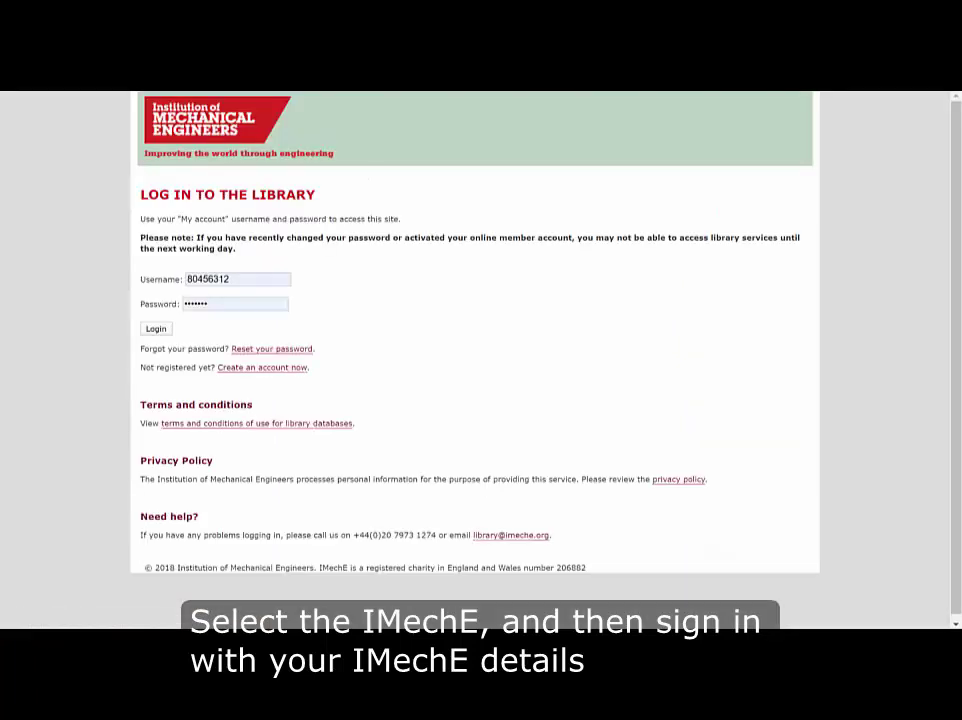
Log in to the IMechE library with the filled-in username and password.
click(155, 330)
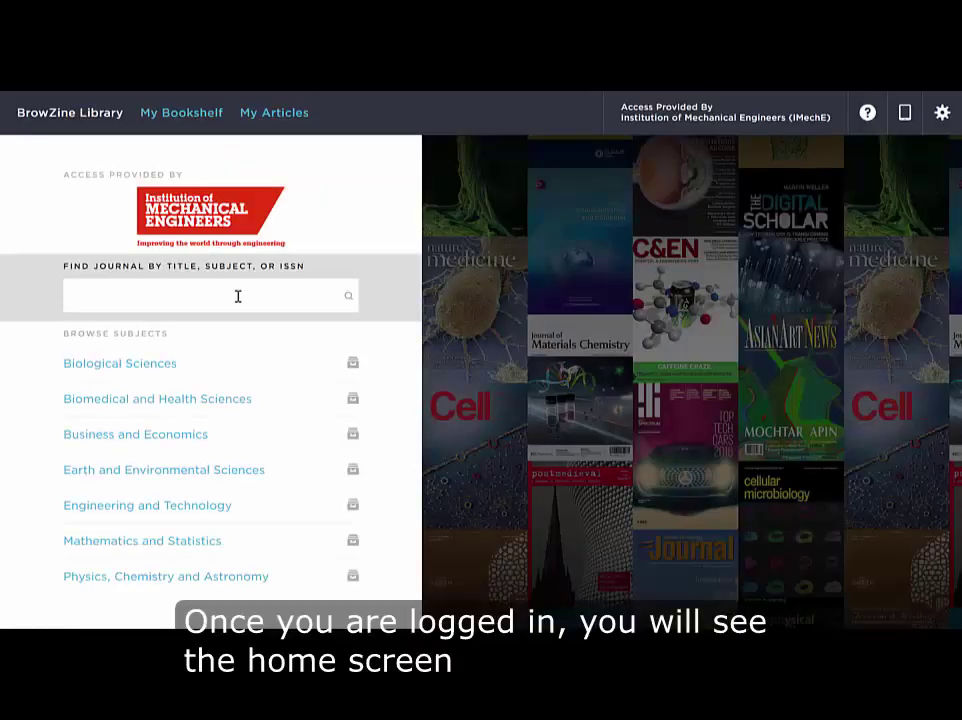
Search for 'ENERG' and scroll through the matching journals and subjects like Energy Policy.
click(238, 296)
text(ENERGY)
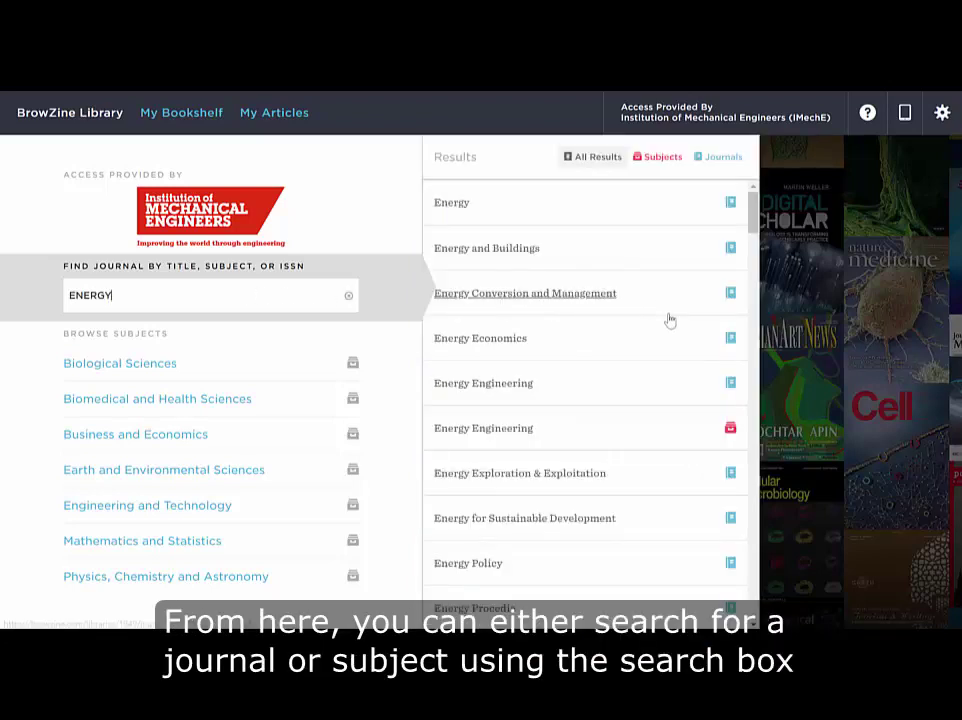
scroll(668, 320, down, 3)
scroll(670, 320, down, 5)
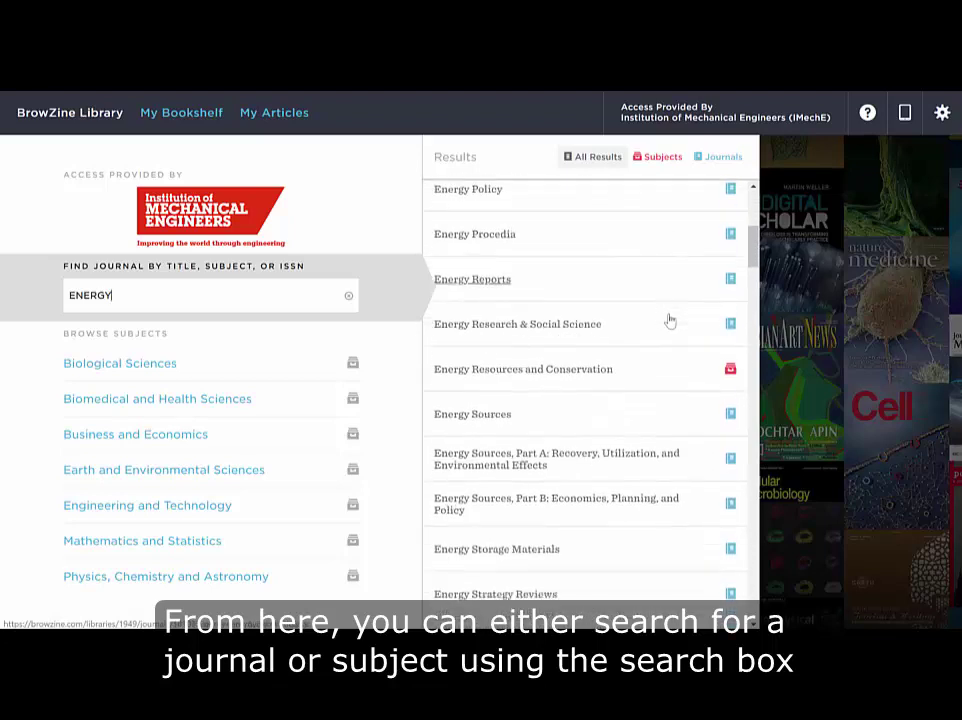
scroll(671, 320, down, 5)
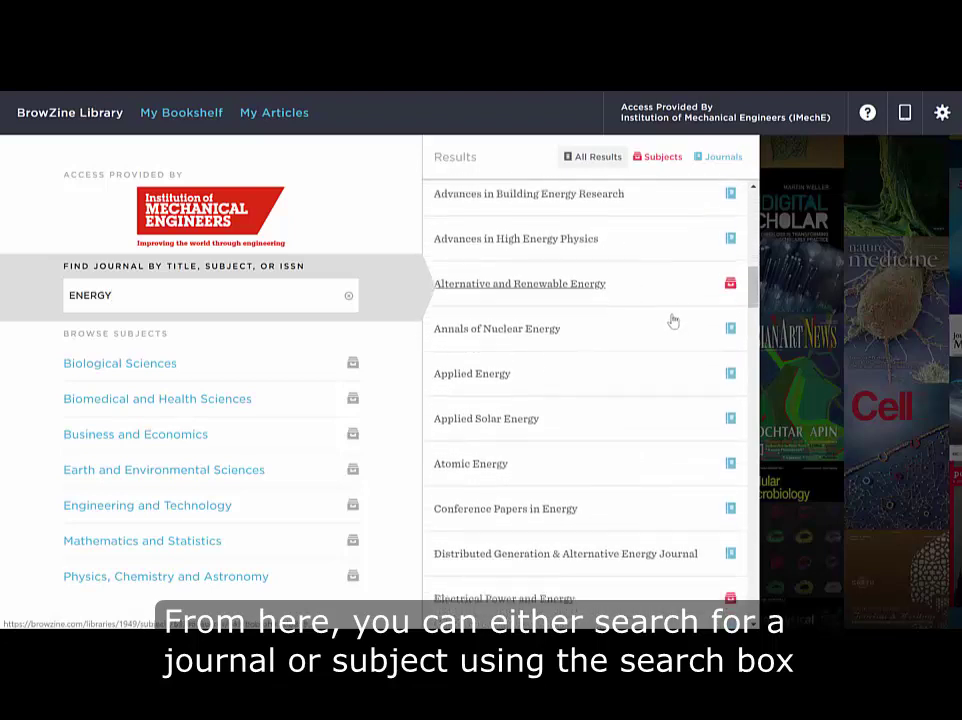
scroll(672, 318, down, 3)
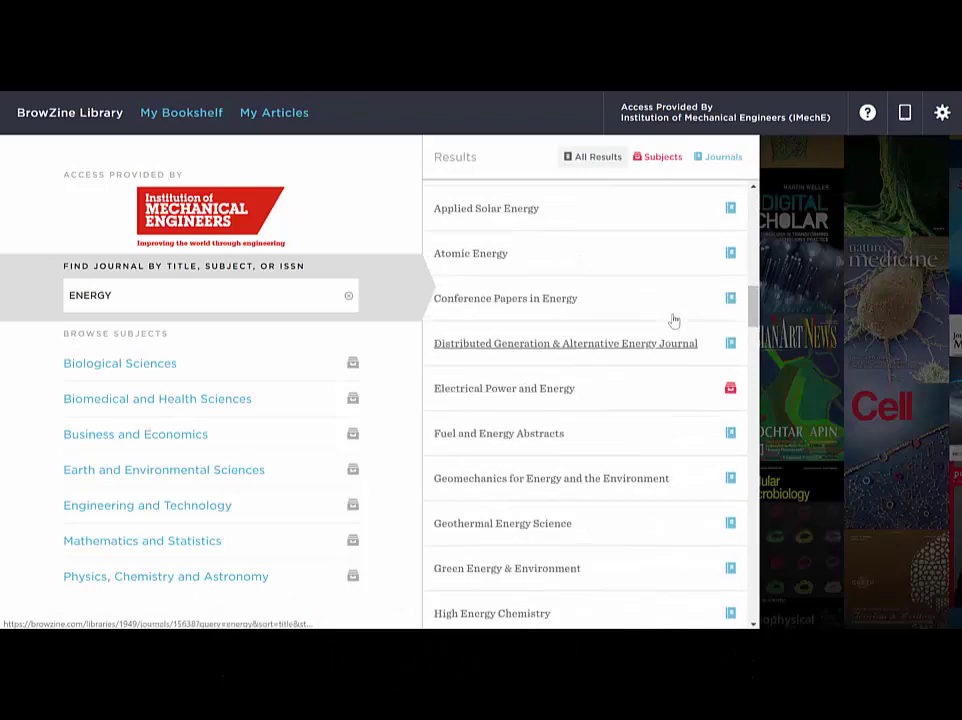
scroll(672, 322, up, 3)
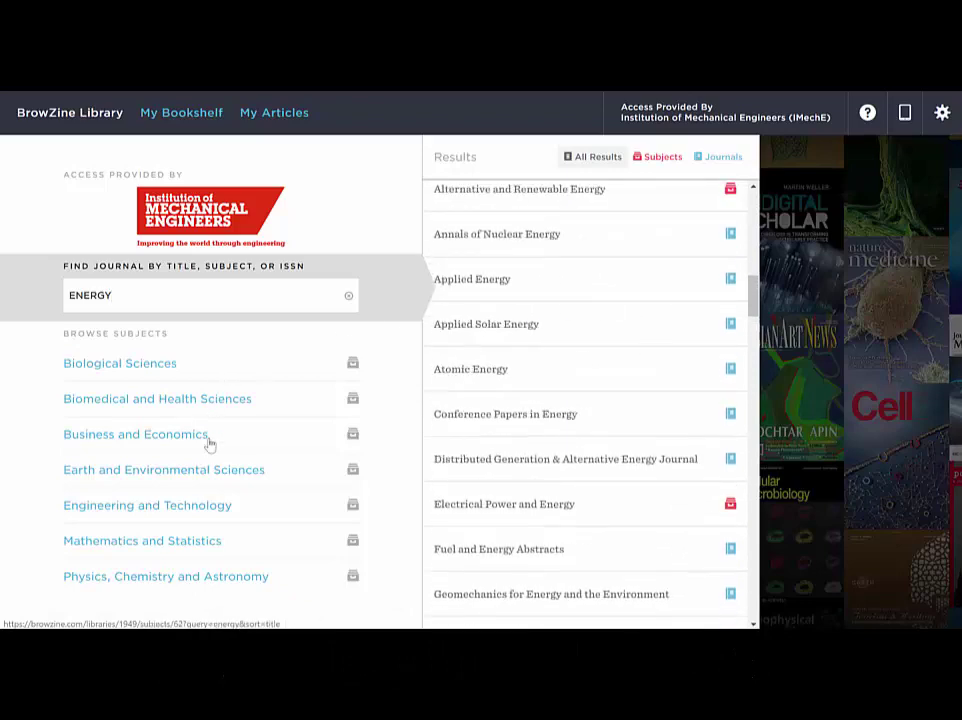
click(200, 479)
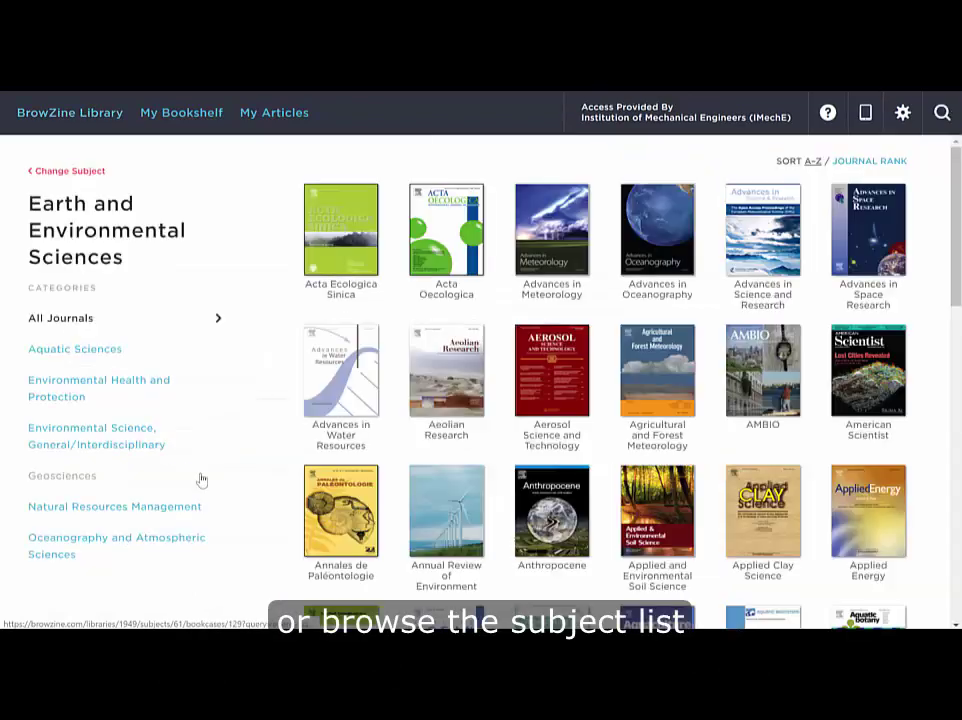
scroll(498, 413, down, 1)
scroll(498, 413, down, 5)
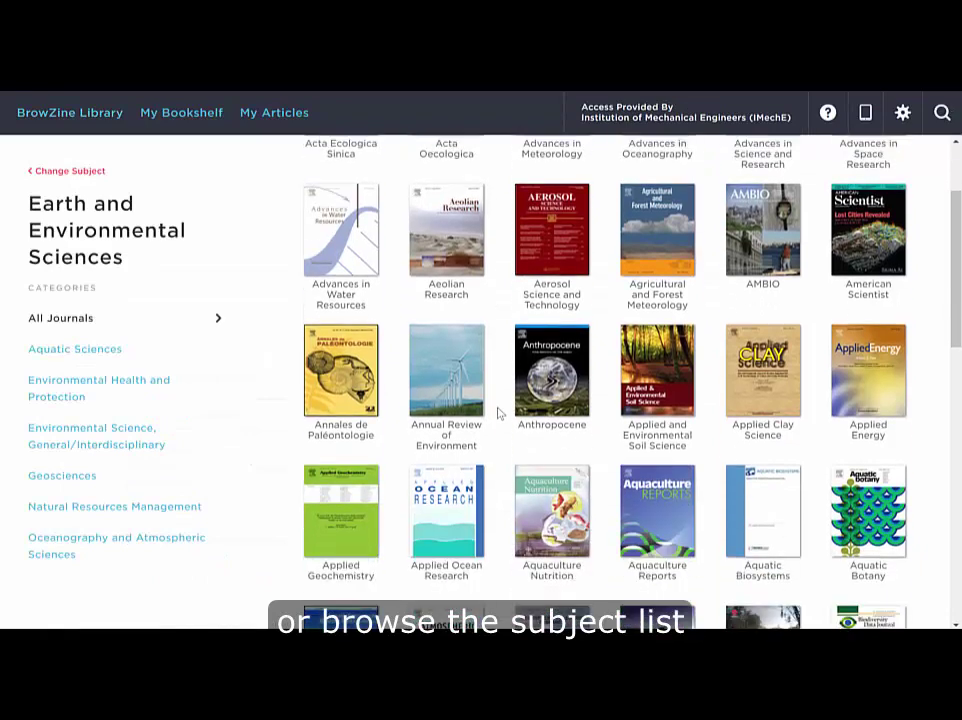
scroll(498, 413, down, 3)
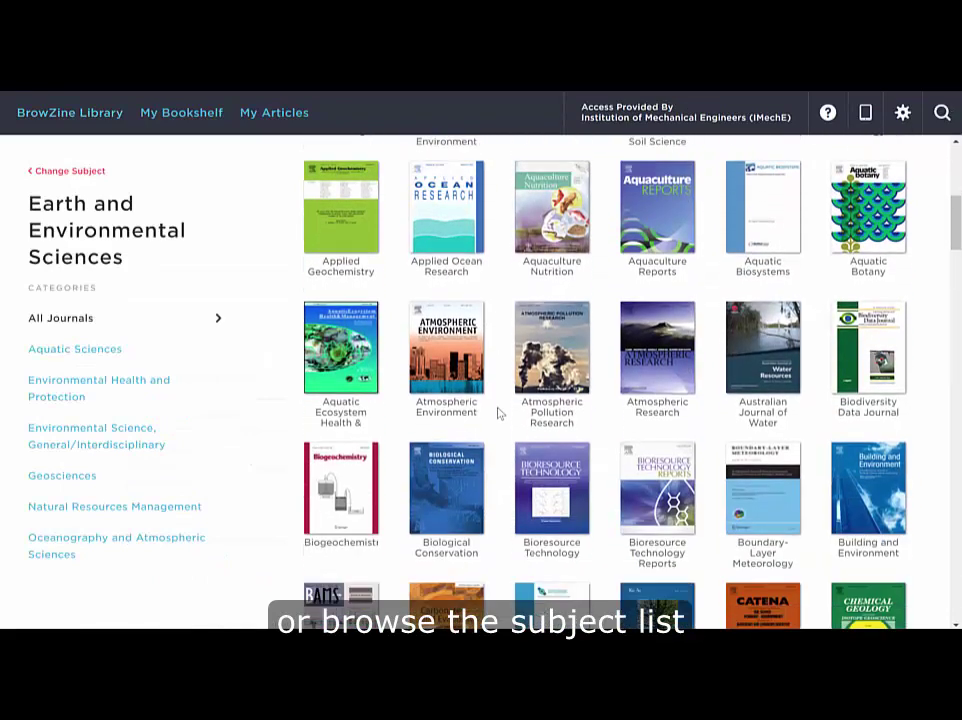
click(59, 175)
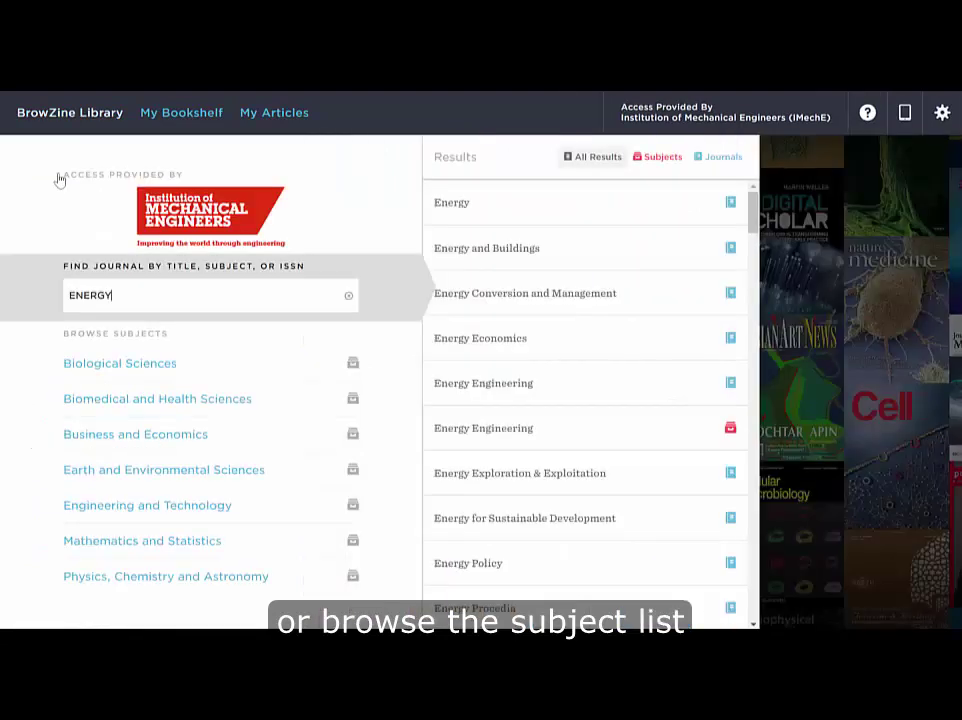
Open Engineering and Technology, then its Mechanical Engineering category.
click(153, 508)
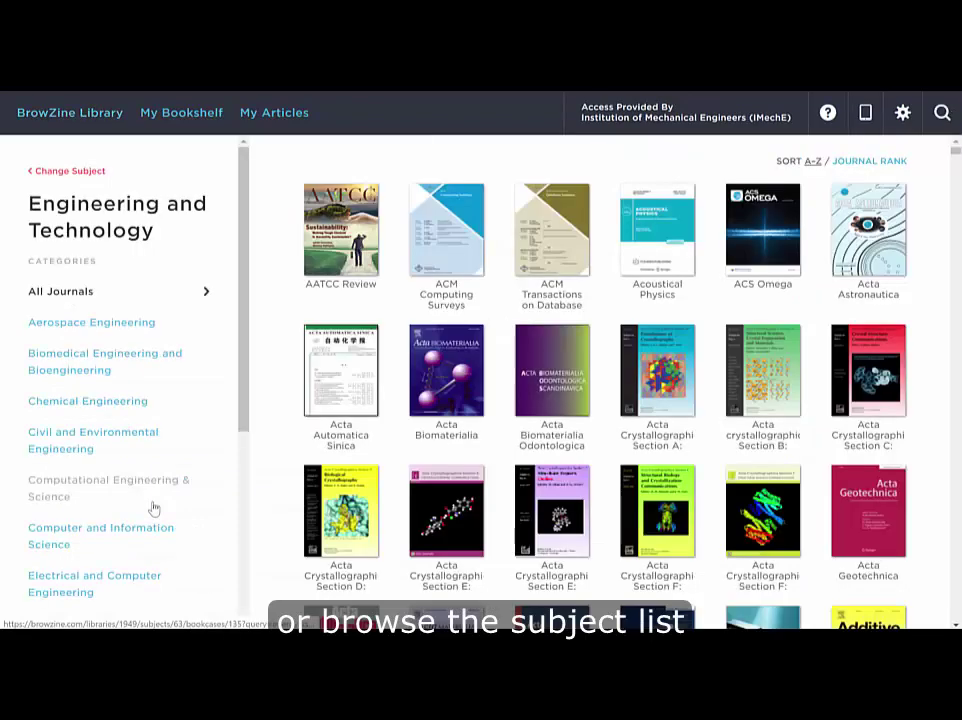
scroll(191, 341, down, 3)
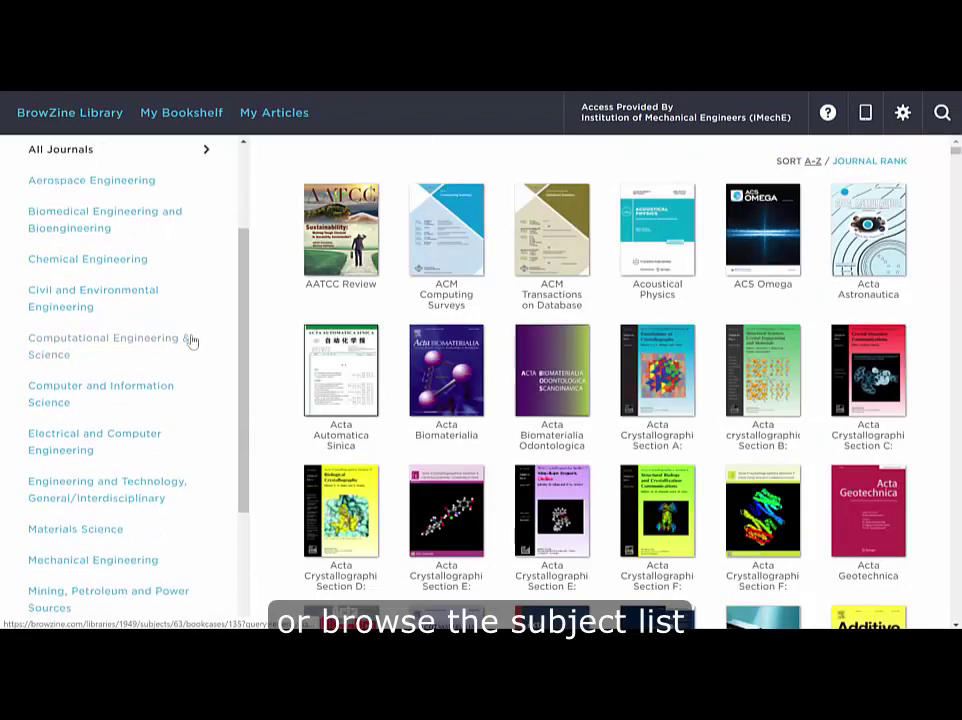
scroll(191, 341, down, 4)
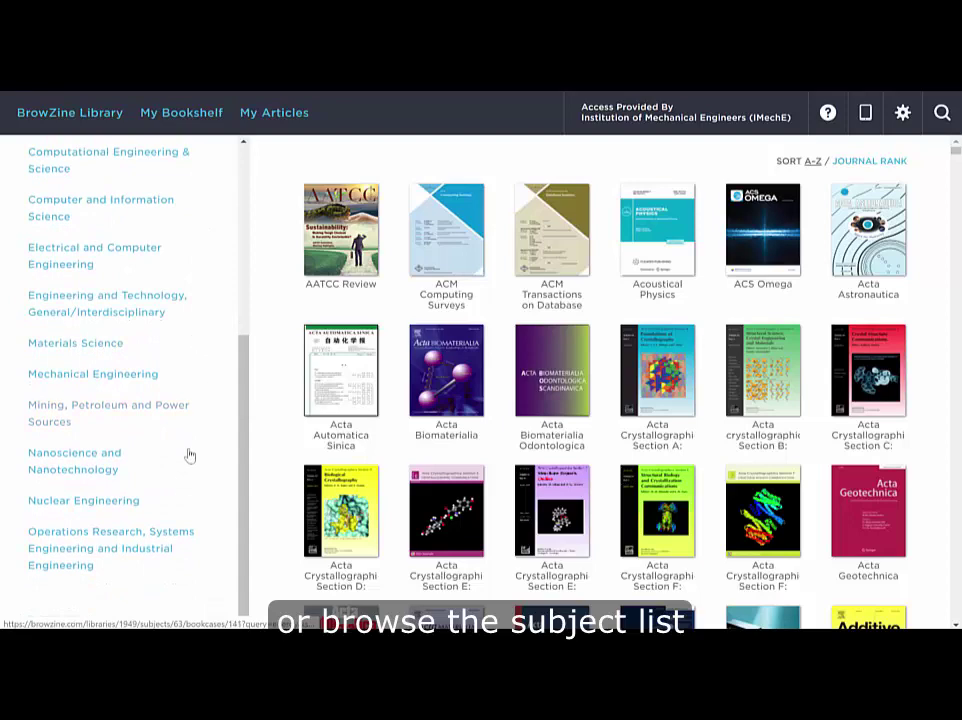
click(117, 374)
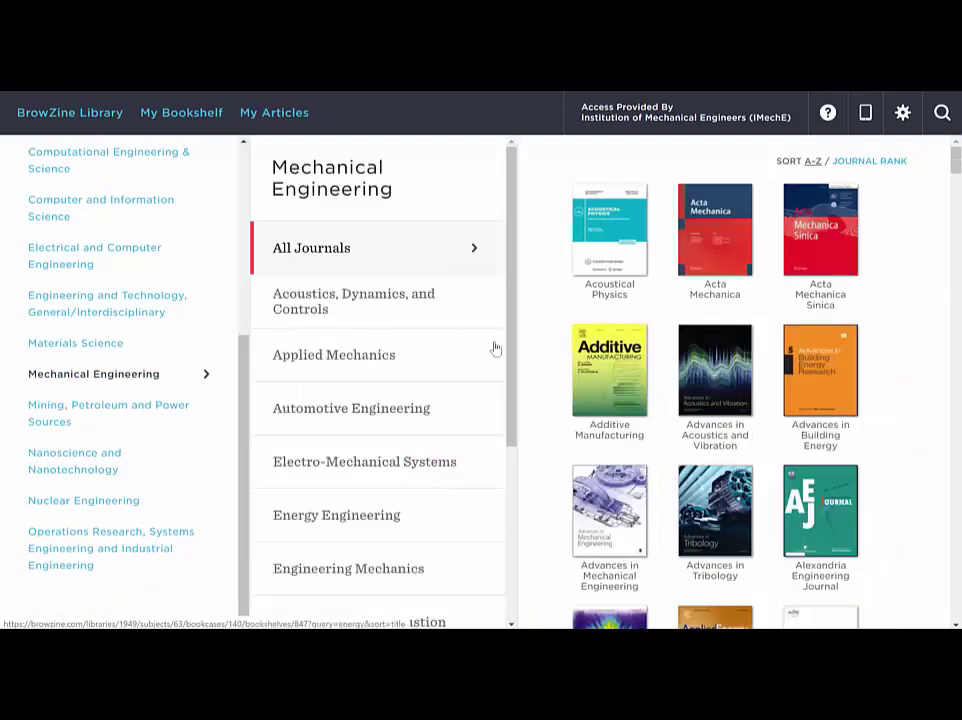
Narrow Mechanical Engineering to Energy Engineering and open the Energy journal's latest issue, Vol. 201.
scroll(494, 348, down, 4)
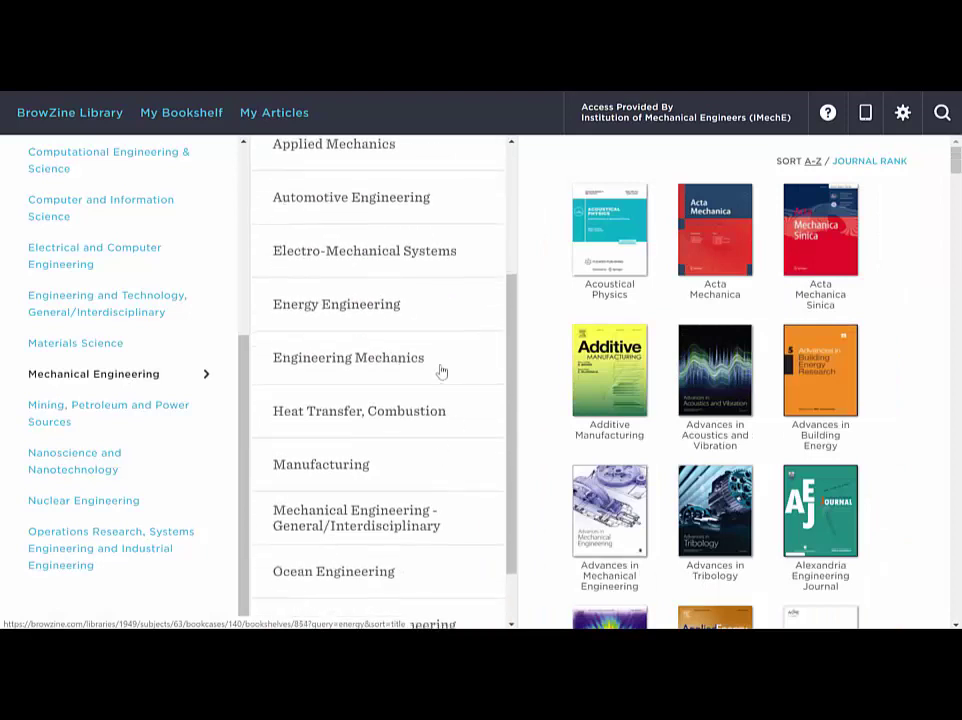
click(419, 310)
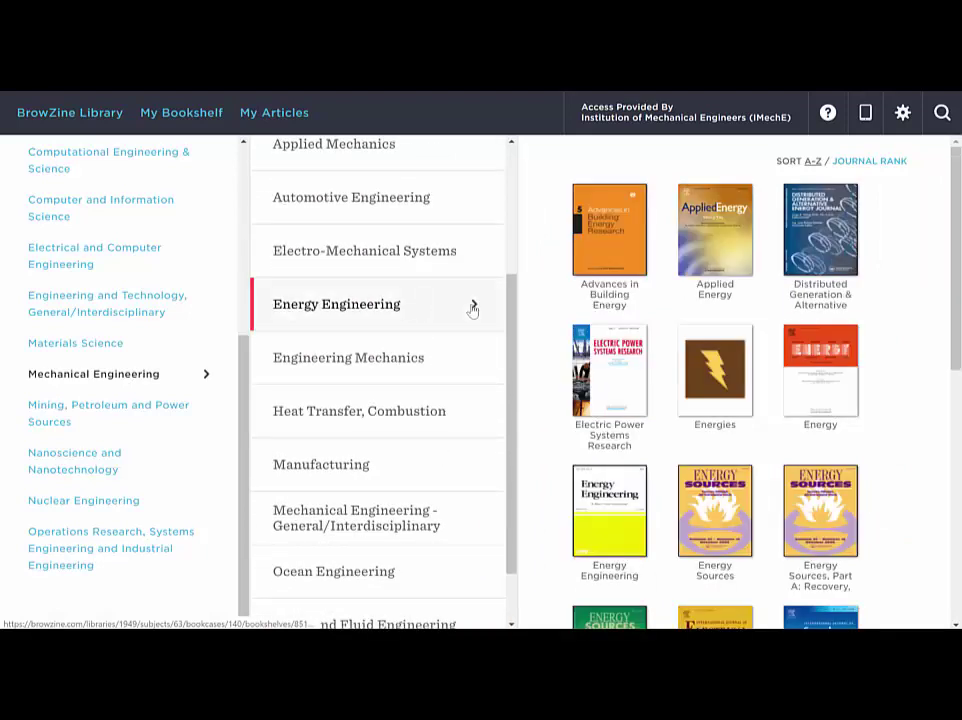
scroll(919, 326, down, 5)
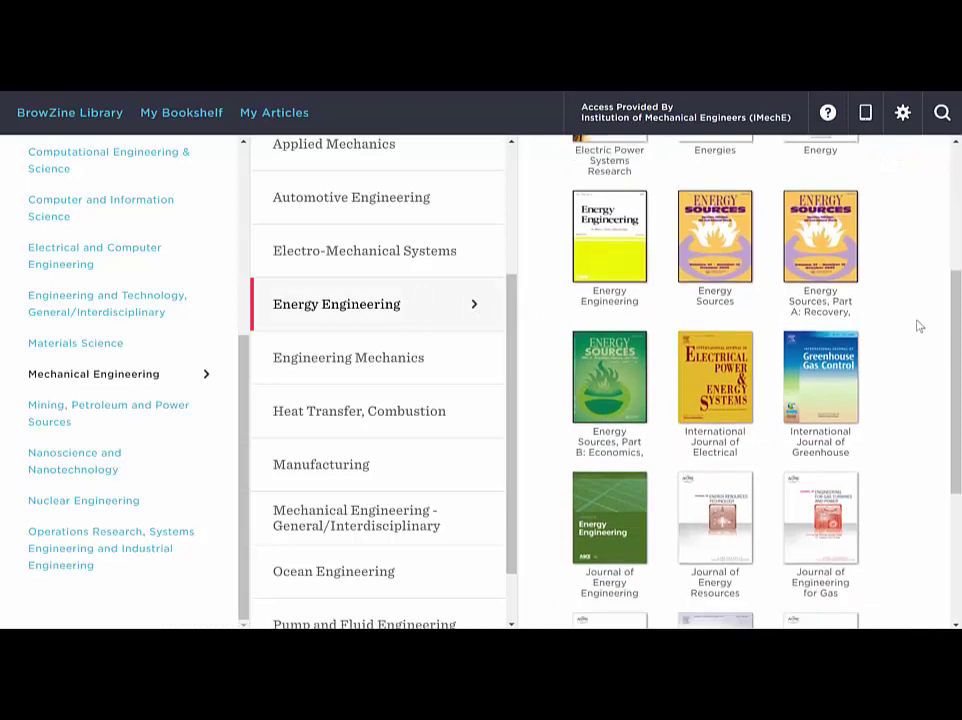
scroll(919, 326, up, 5)
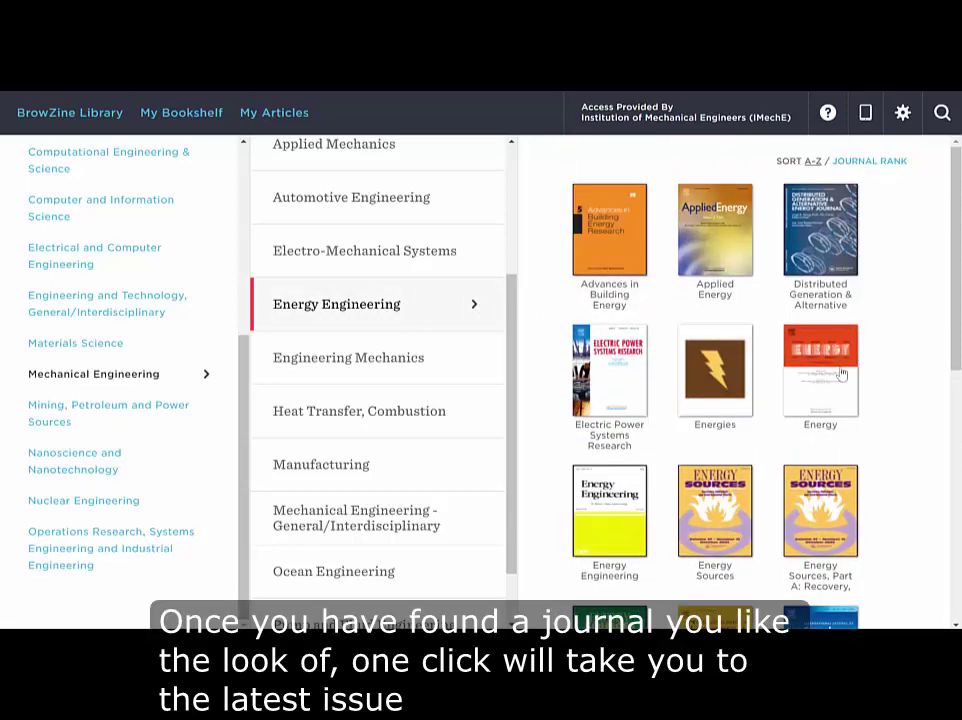
click(837, 401)
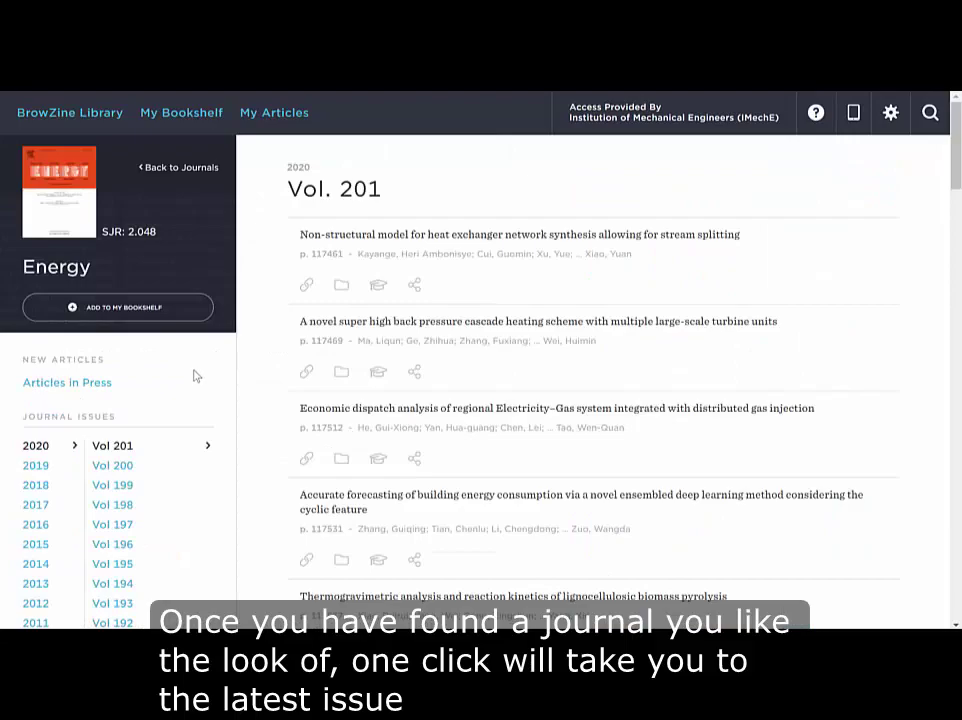
Open Energy Vol. 198 and read 'Cost-effectiveness of energy efficiency investments for high renewable electricity systems'.
scroll(197, 376, down, 3)
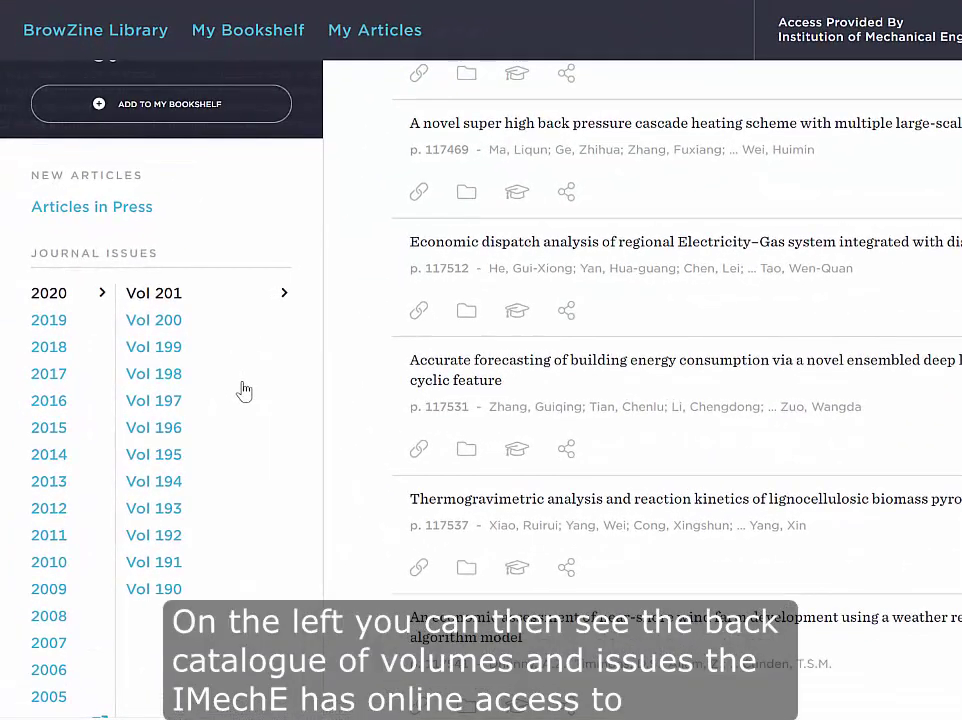
scroll(243, 390, down, 3)
scroll(245, 390, up, 3)
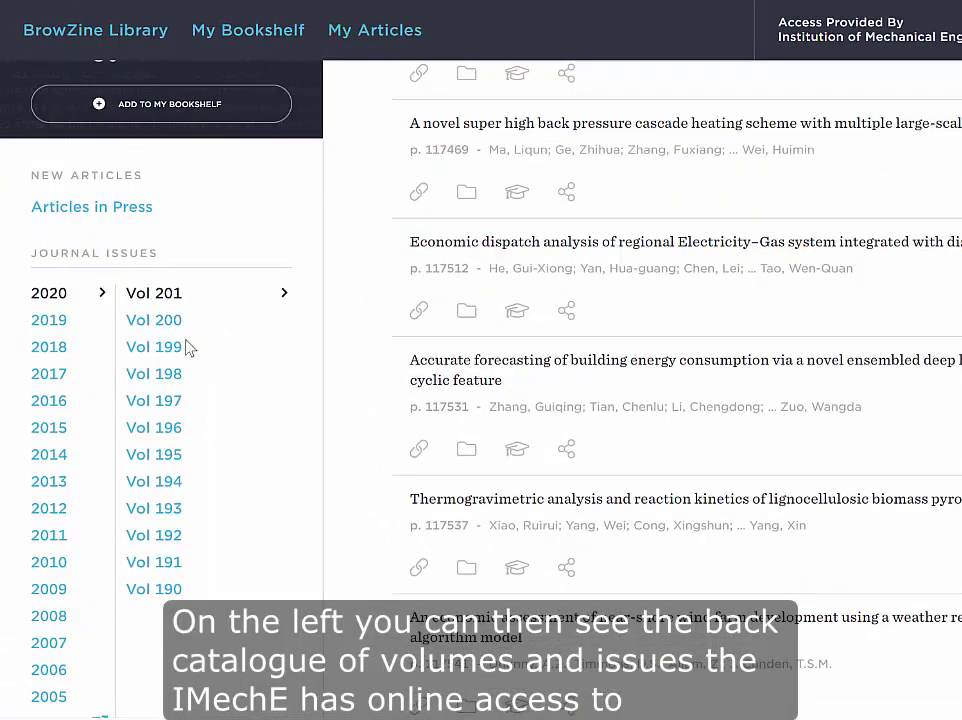
click(152, 375)
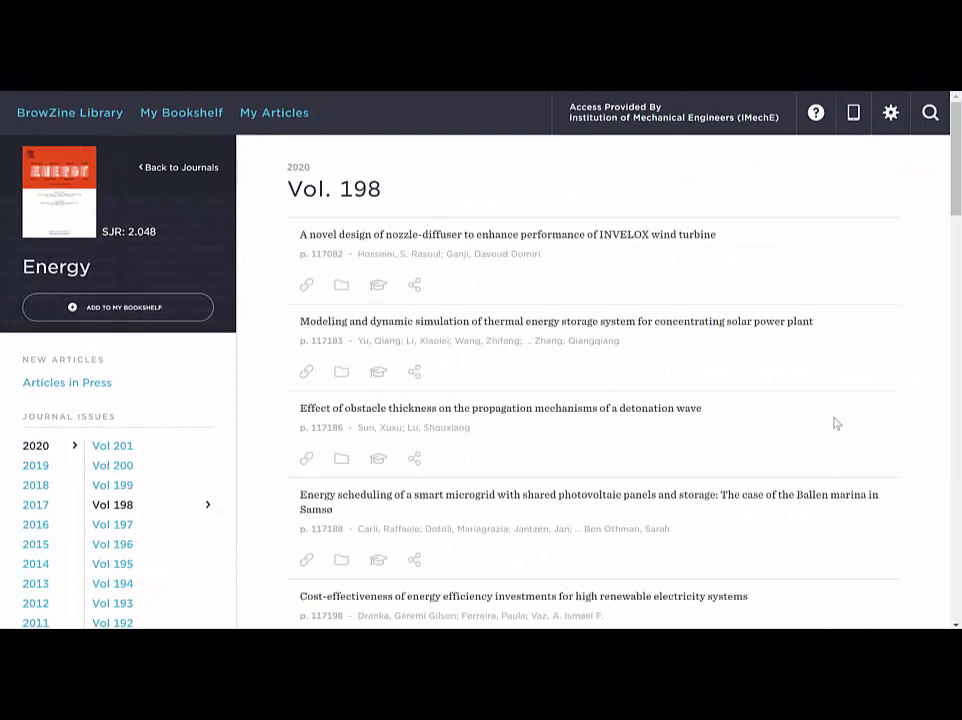
scroll(824, 400, down, 2)
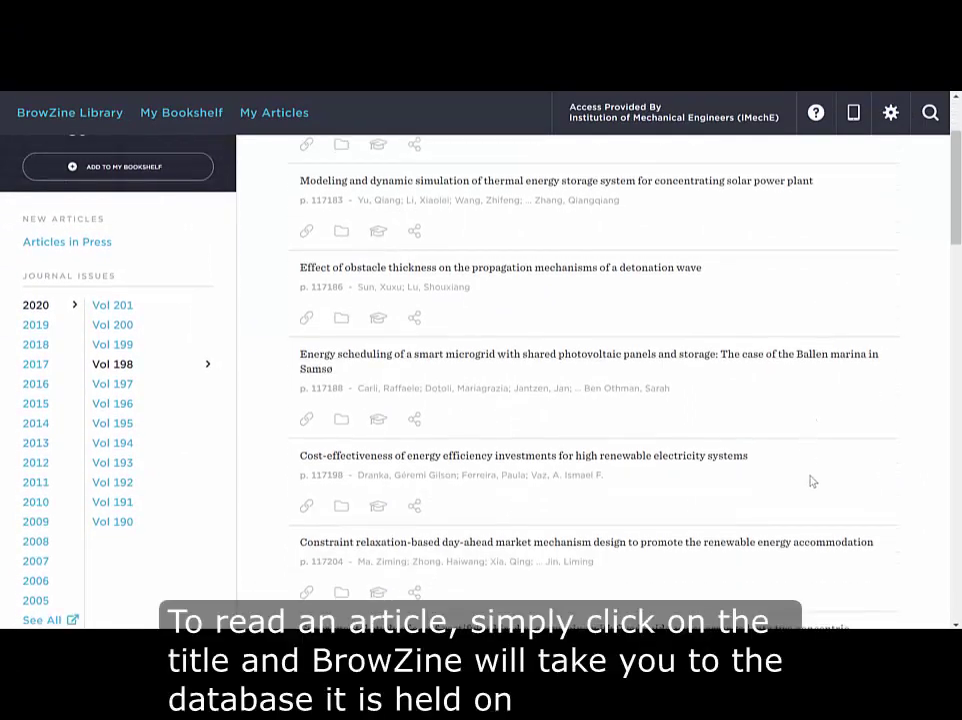
scroll(857, 410, down, 1)
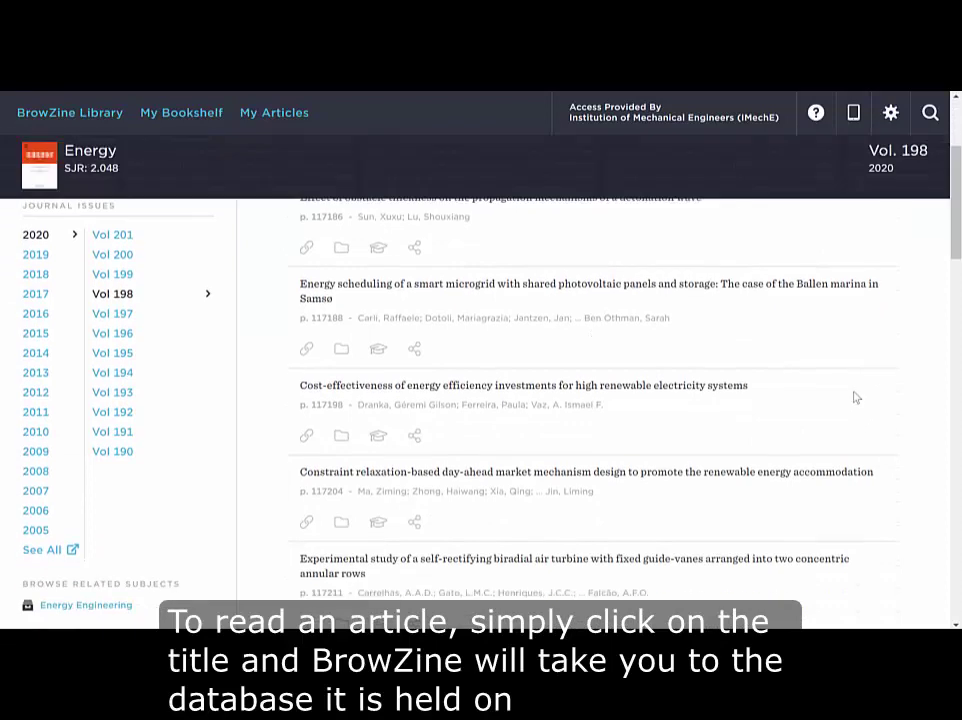
click(727, 393)
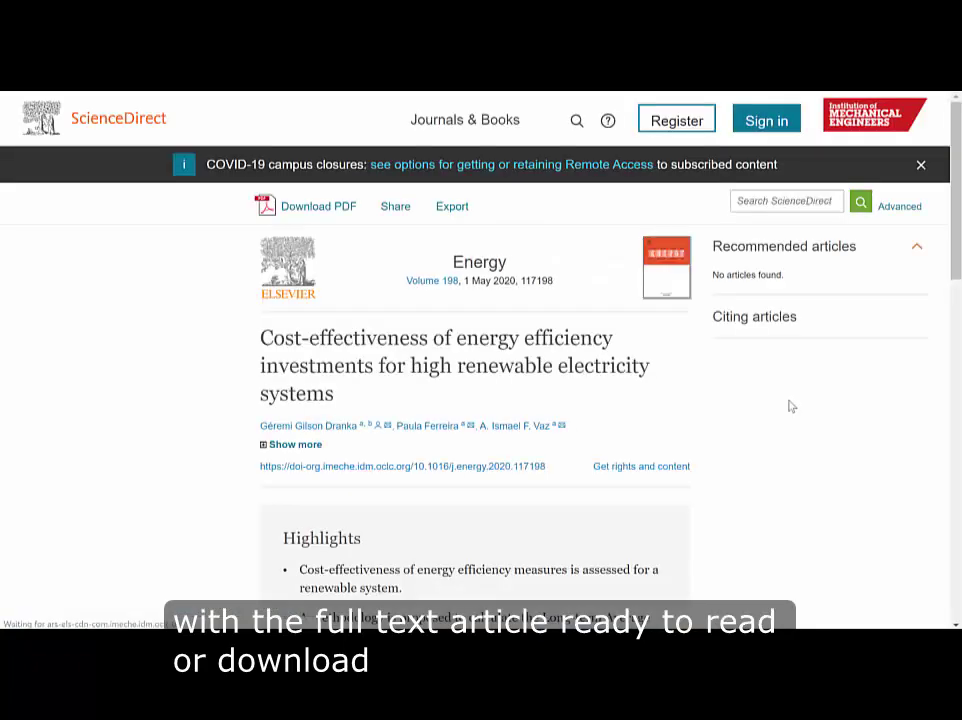
Download only this energy efficiency article as a PDF, not the full Vol. 198 issue.
click(322, 210)
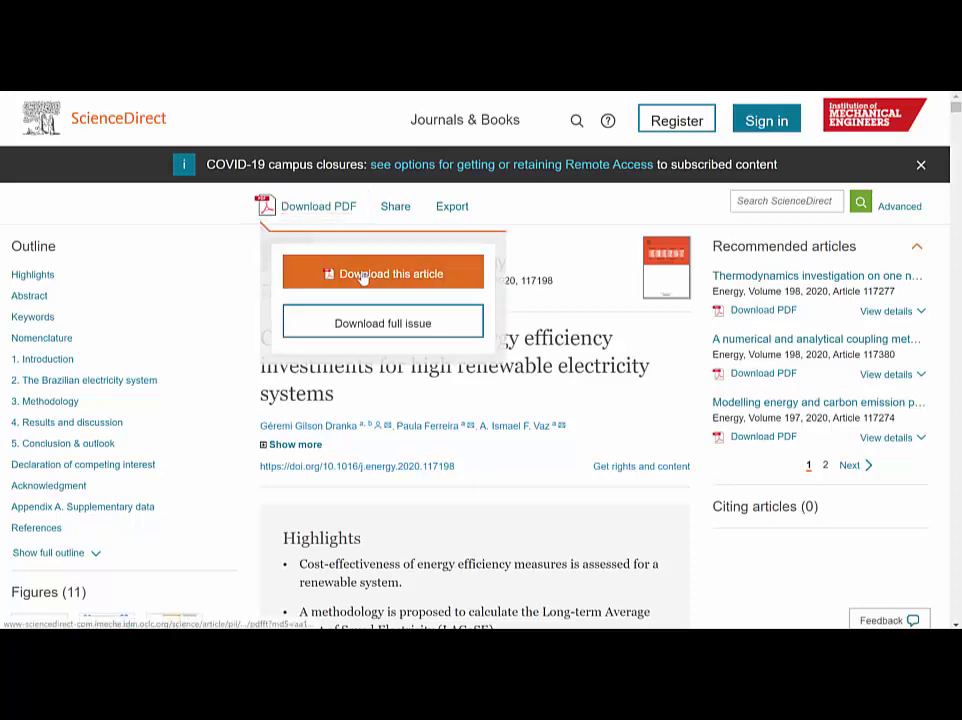
click(363, 275)
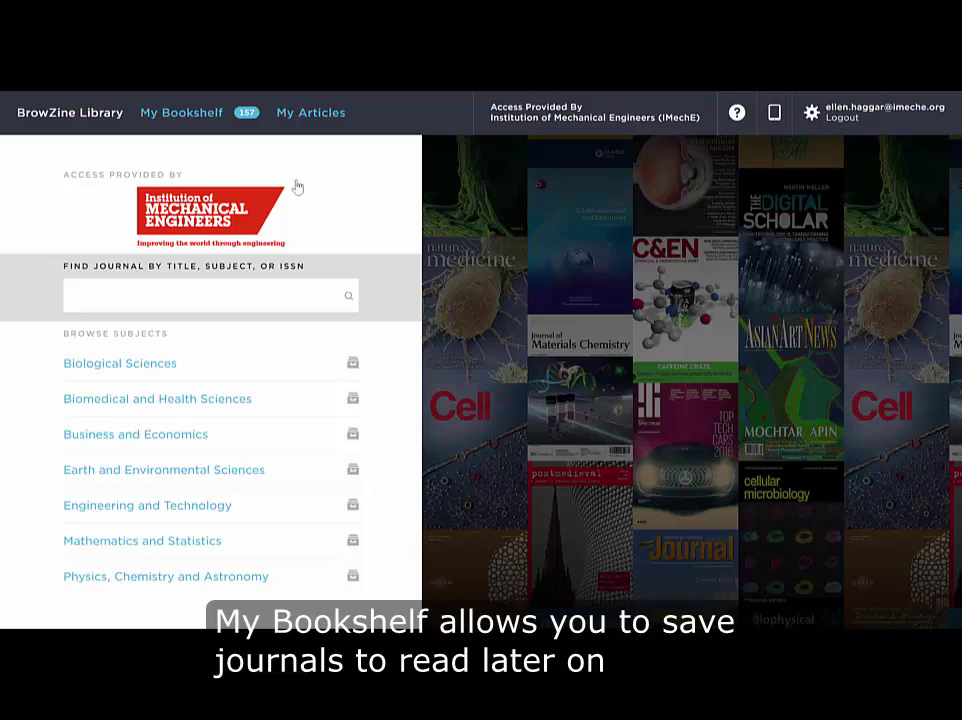
Rename Bookcase 2 on My Bookshelf to 'Energy research'.
click(189, 129)
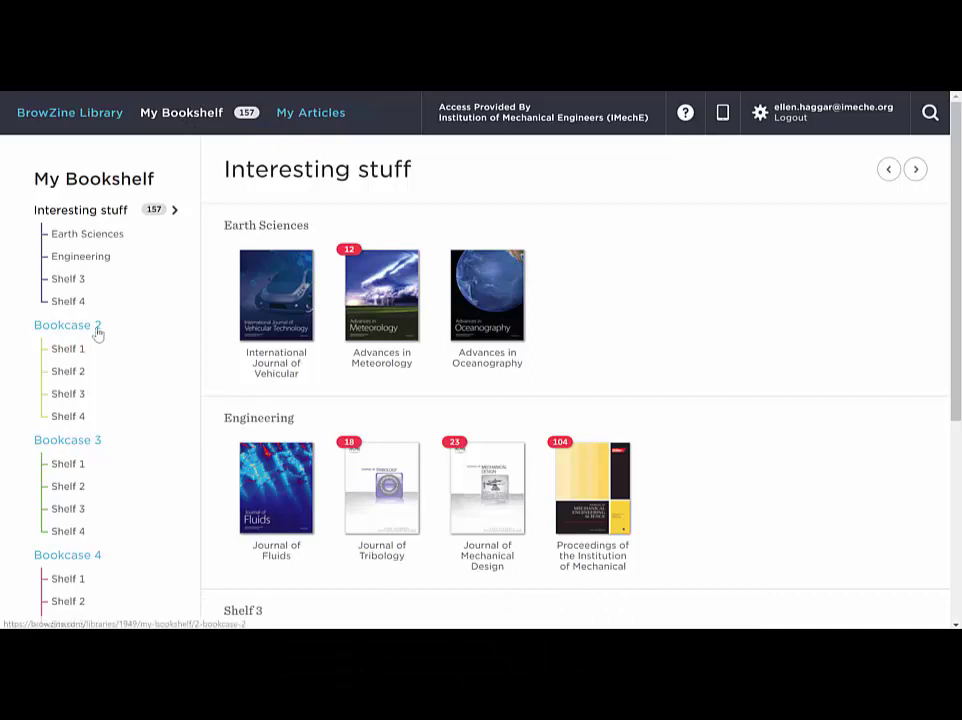
scroll(295, 335, down, 1)
scroll(295, 335, up, 1)
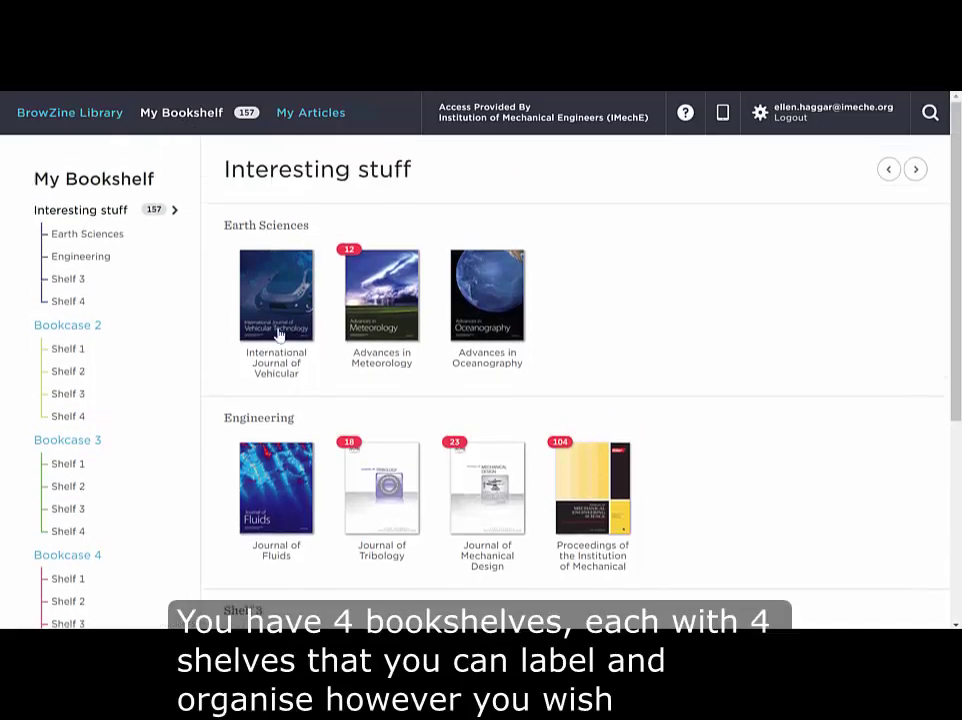
click(96, 331)
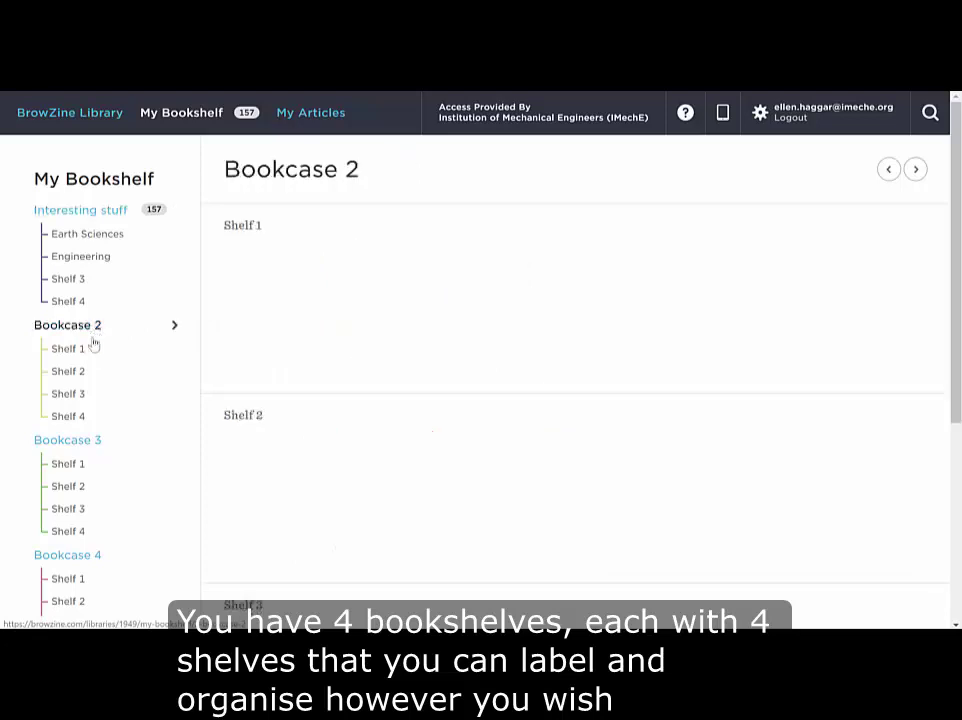
click(372, 172)
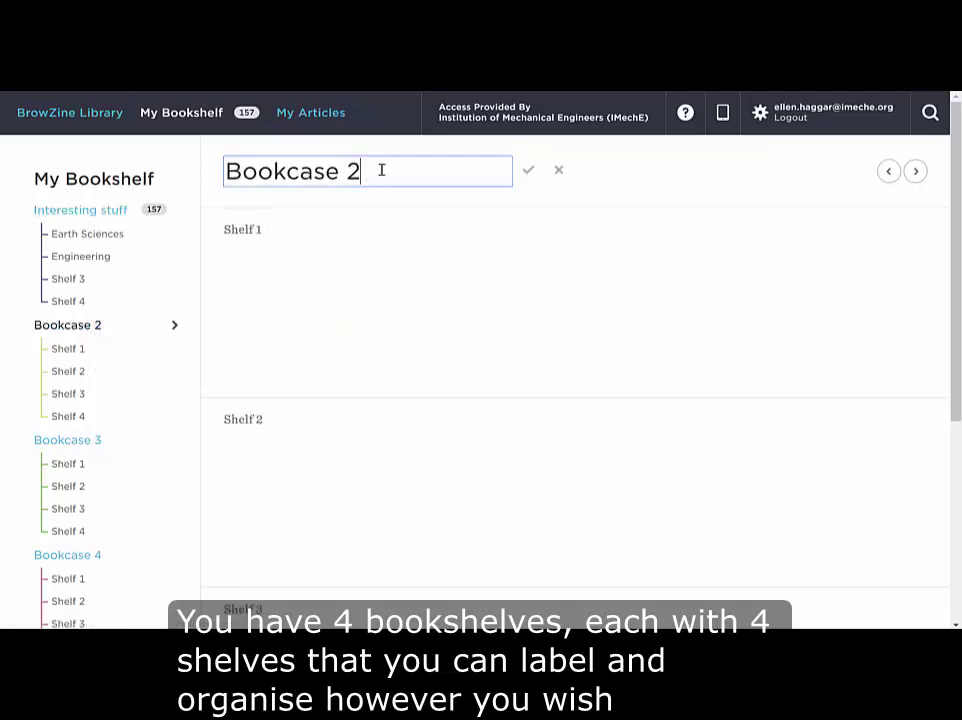
key(BackSpace)
key(BackSpace)
key(BackSpace)
key(BackSpace)
key(BackSpace)
key(BackSpace)
key(BackSpace)
key(BackSpace)
key(BackSpace)
key(BackSpace)
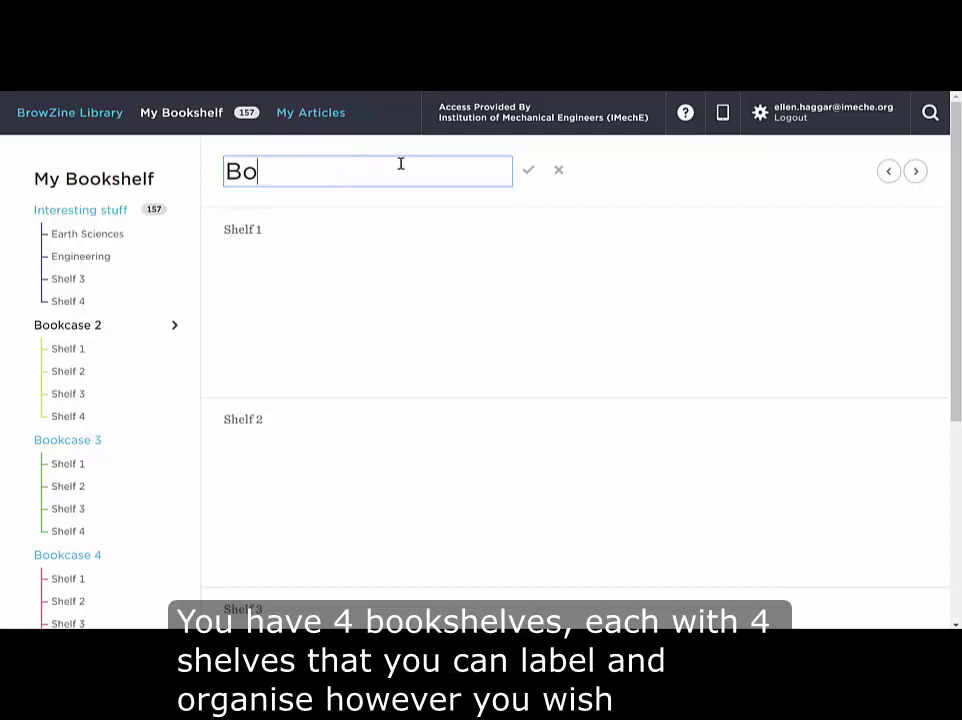
text(Energy researc)
text(h)
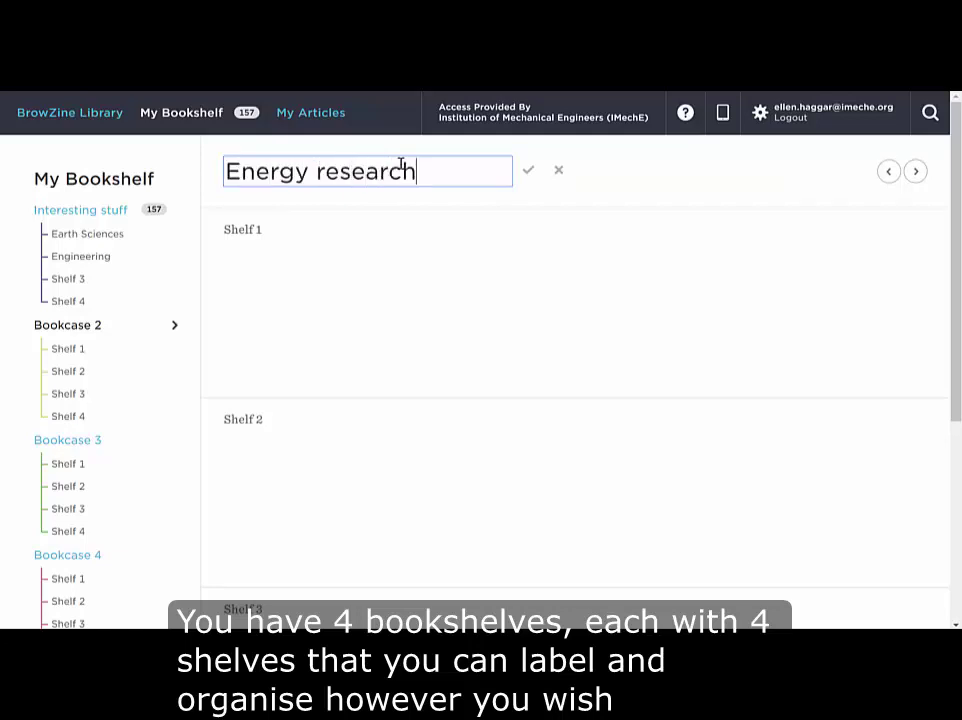
click(531, 174)
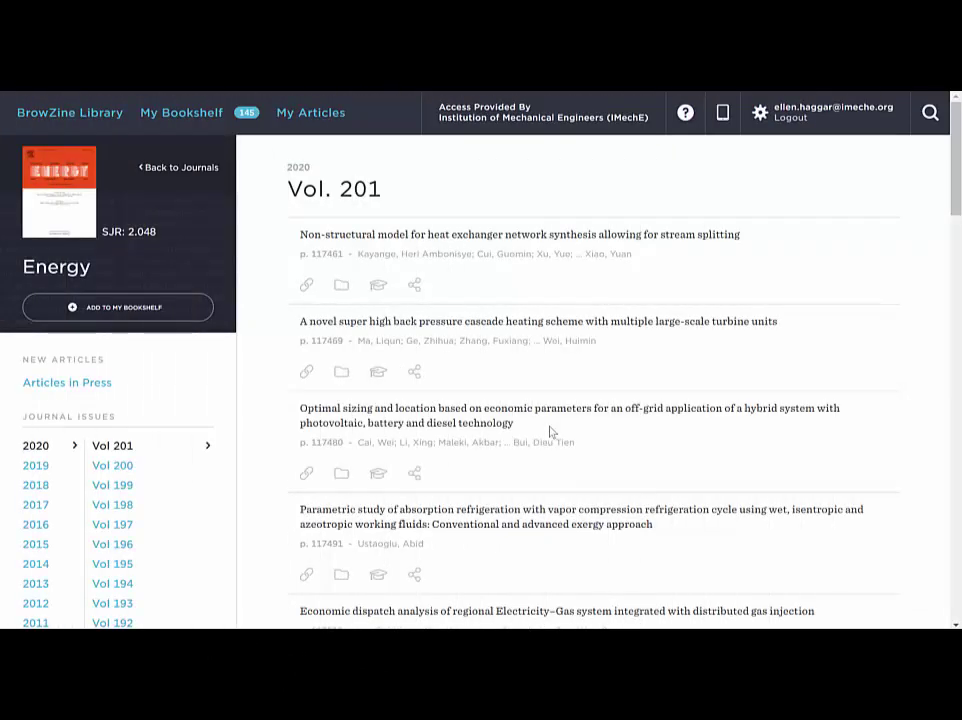
Add the Energy journal to My Bookshelf and move it onto Energy research's Shelf 1.
click(129, 314)
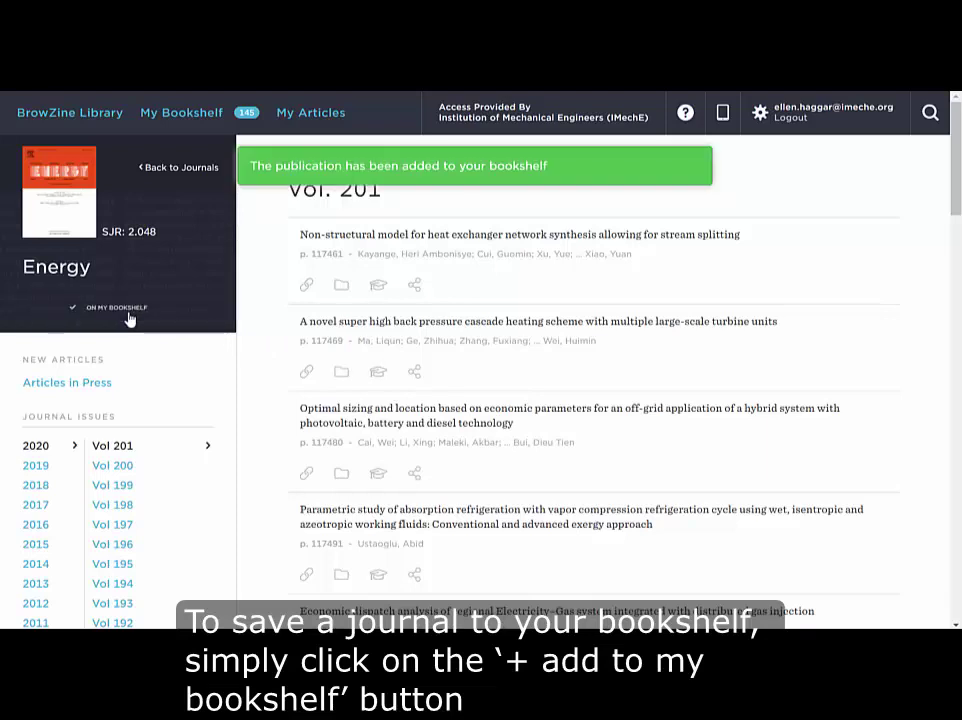
click(202, 121)
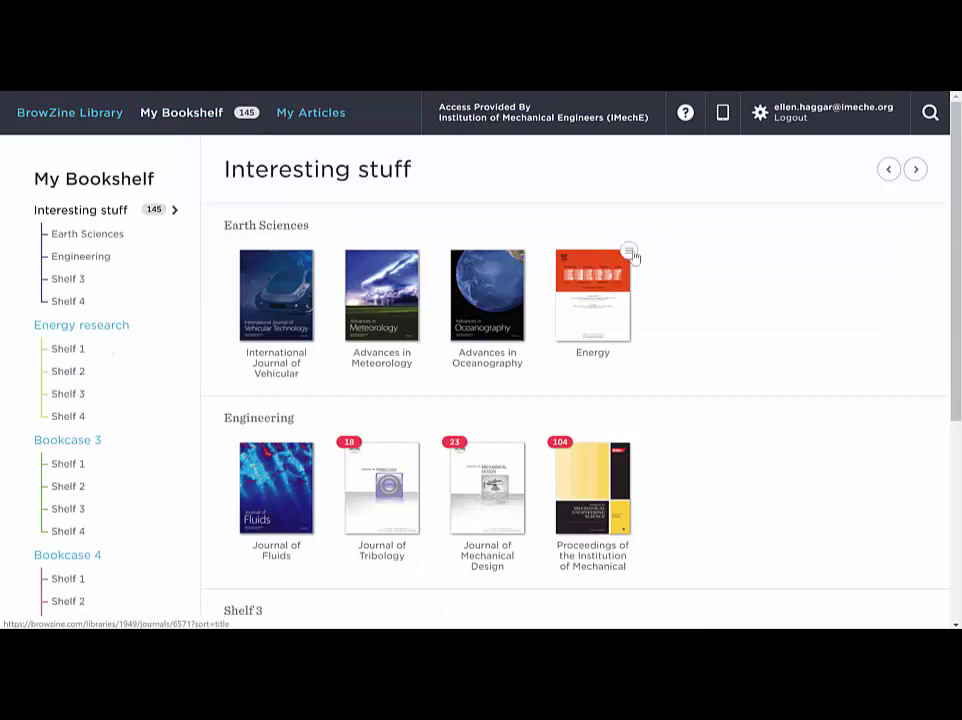
click(629, 252)
click(626, 246)
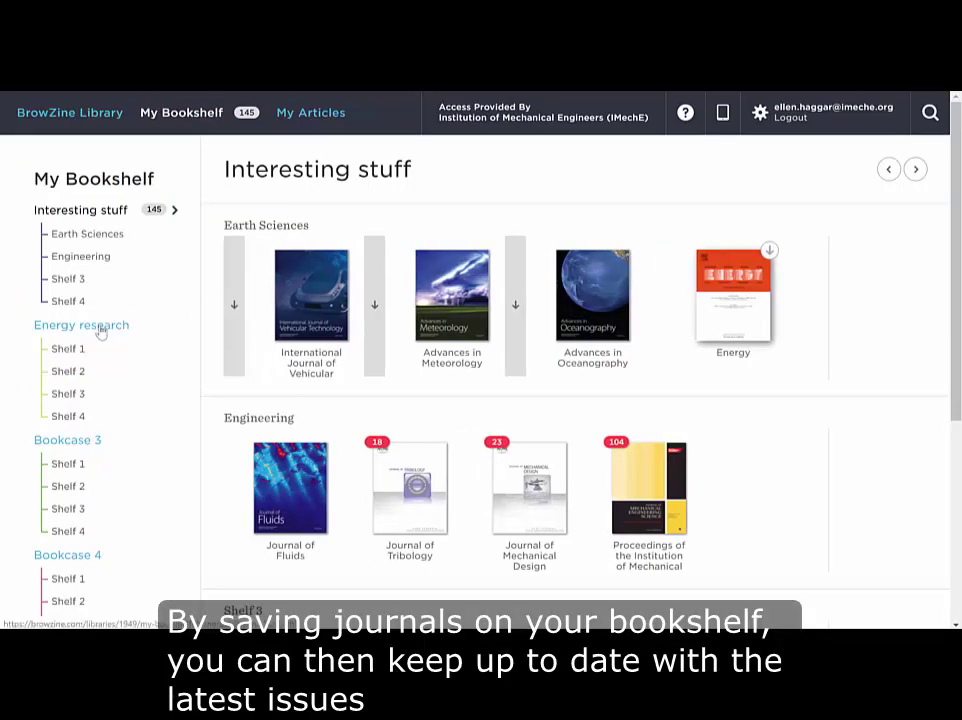
click(100, 326)
click(234, 300)
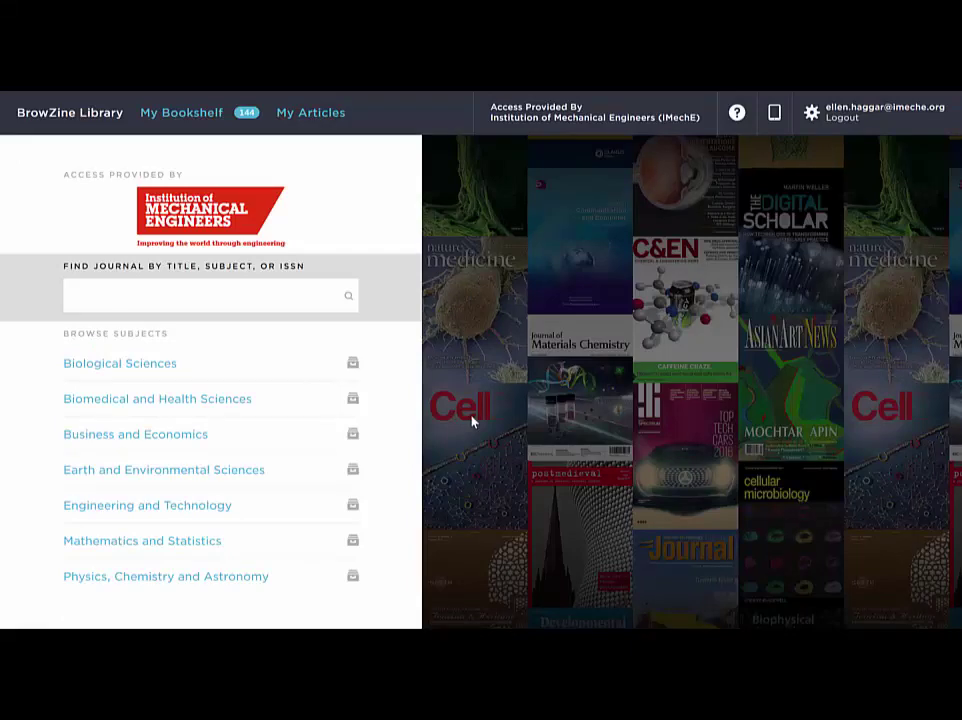
Create a new My Articles collection called 'Energy research'.
click(311, 113)
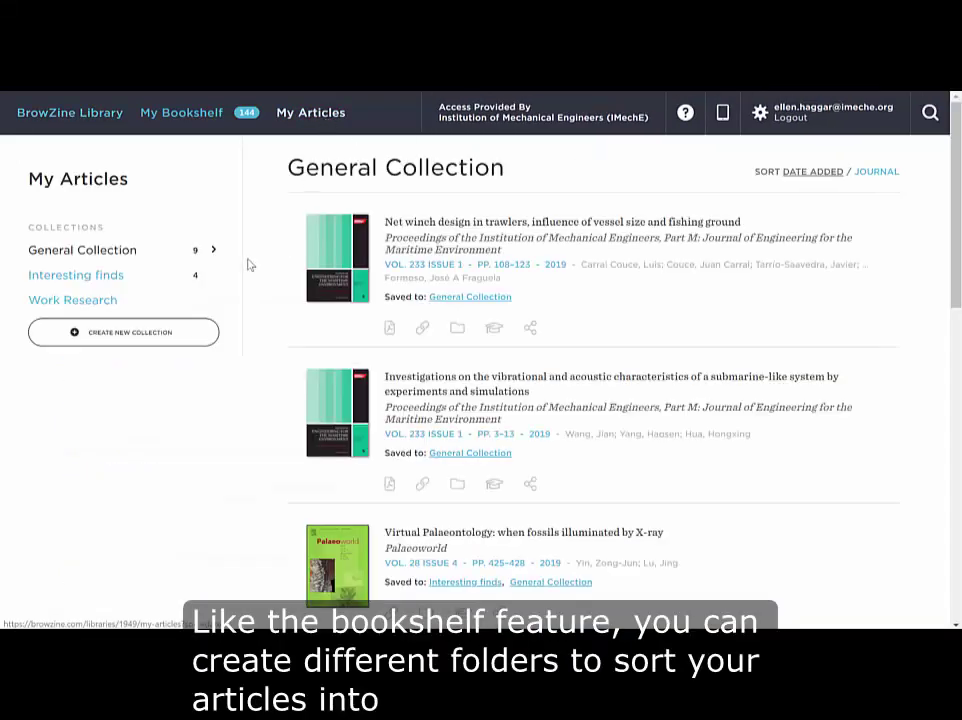
click(187, 340)
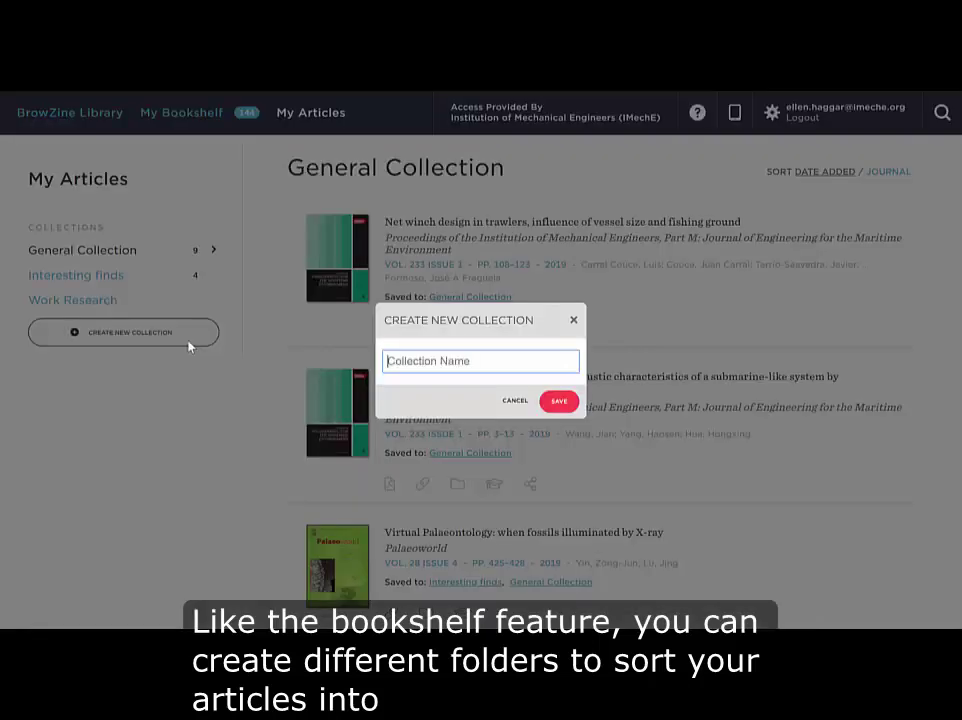
text(Energy research)
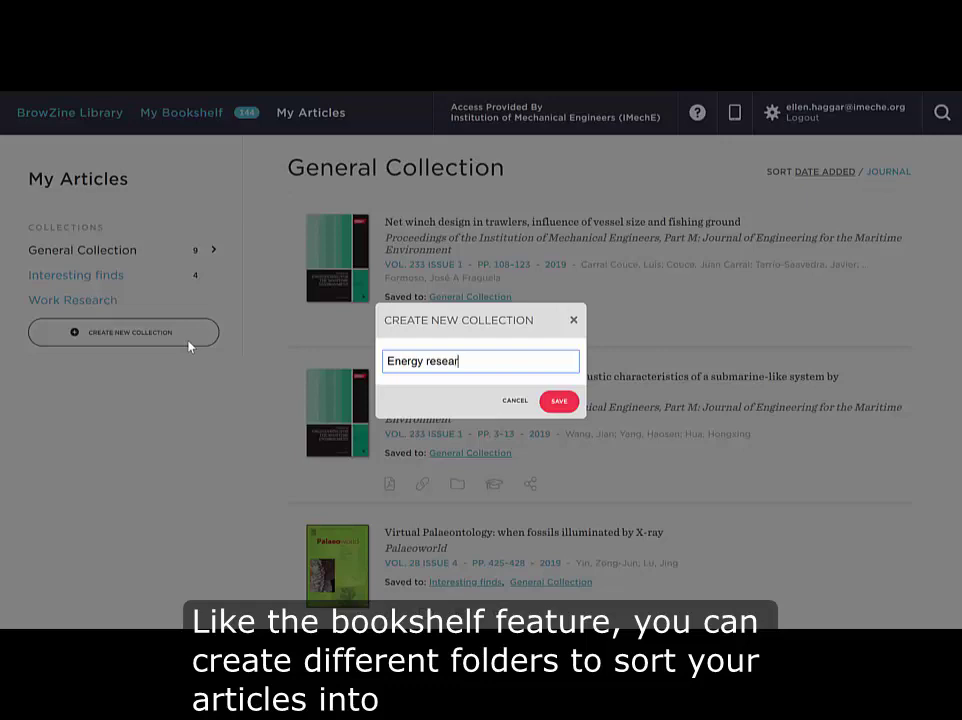
click(556, 402)
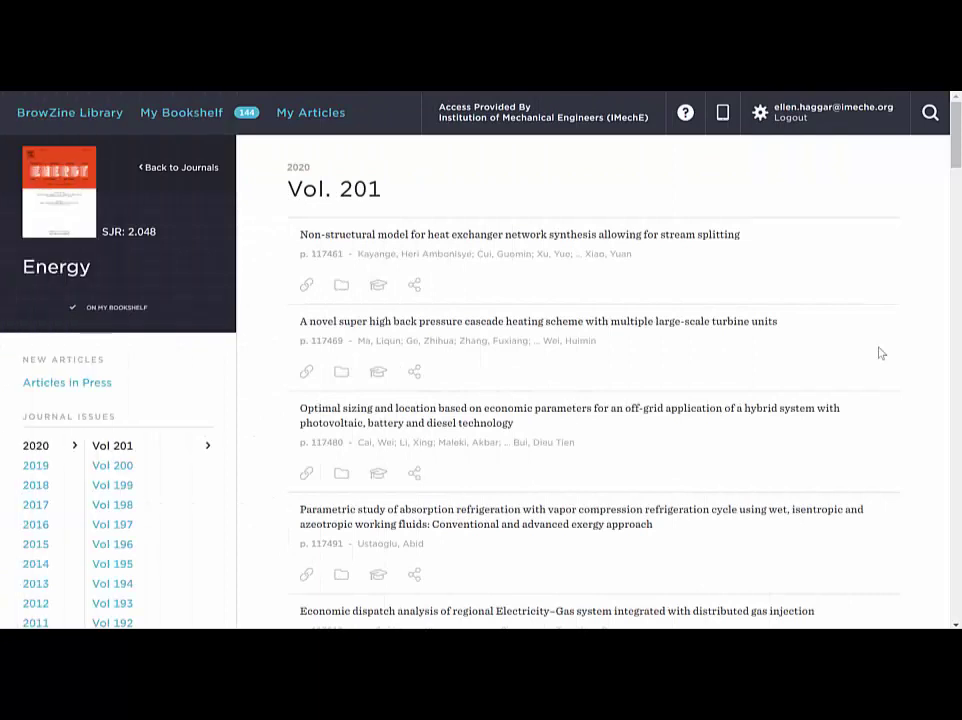
Save the Vol. 201 heat exchanger network article to the Energy research collection.
click(339, 288)
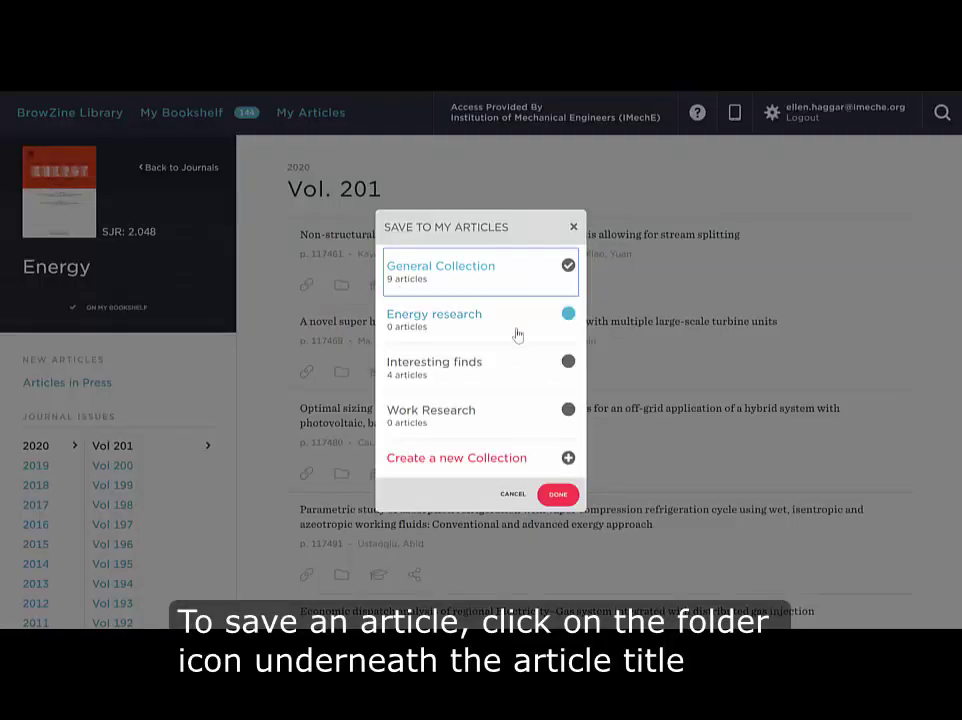
click(565, 320)
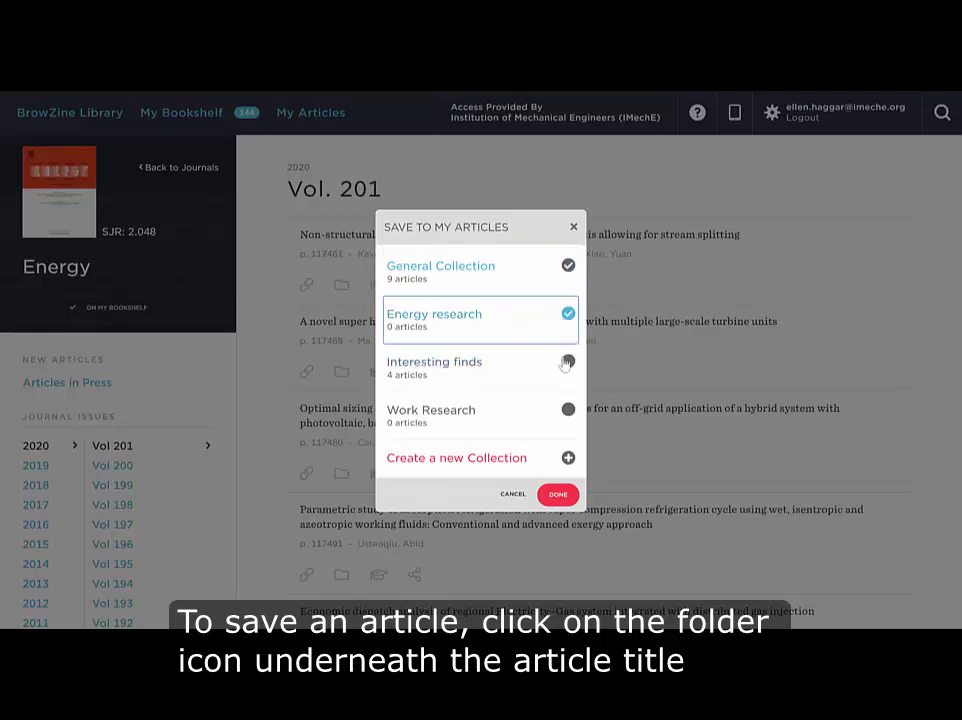
click(557, 496)
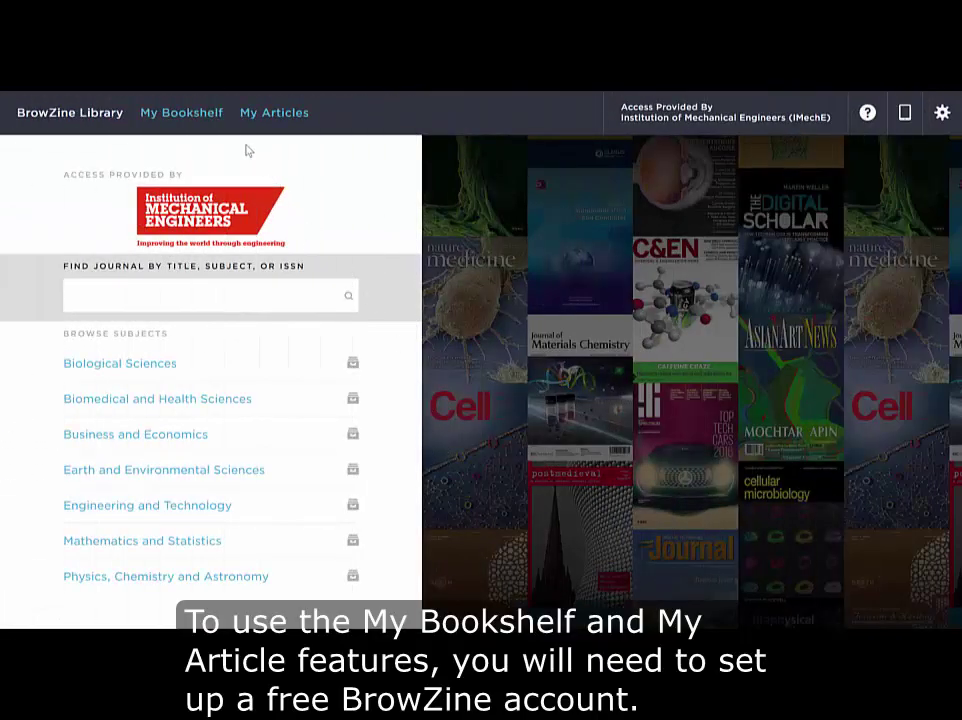
Open the BrowZine account Sign Up form from the My Bookshelf page.
click(197, 124)
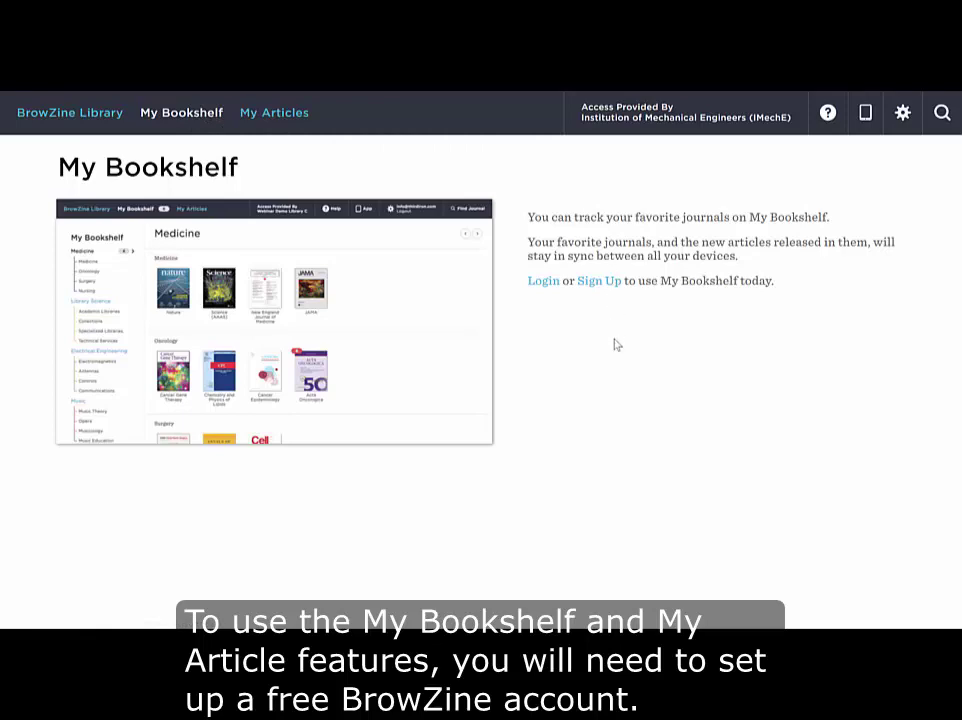
click(605, 282)
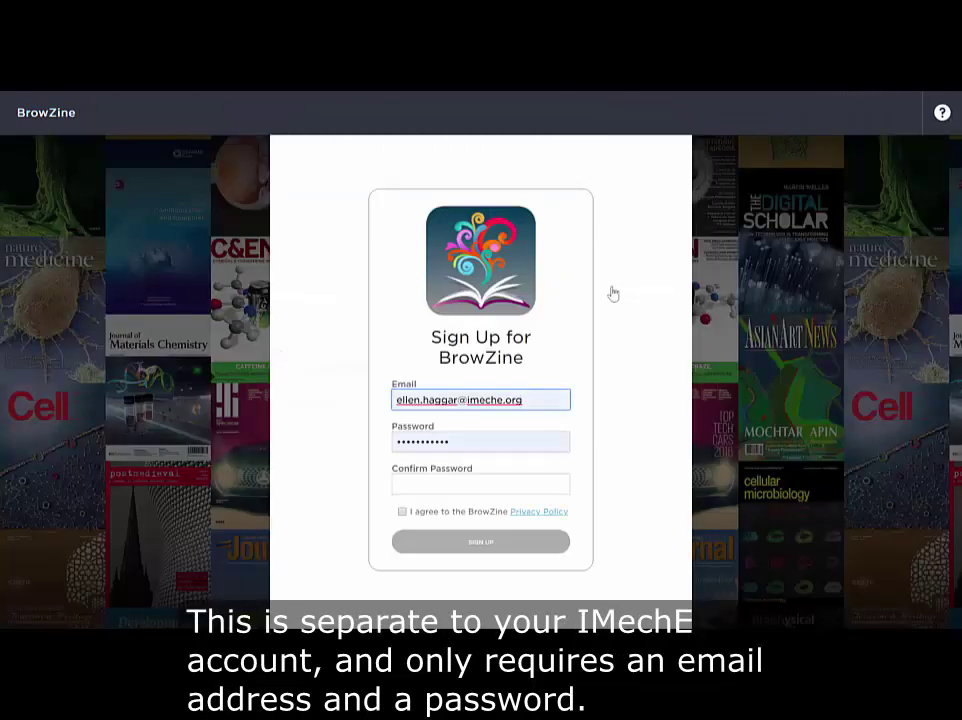